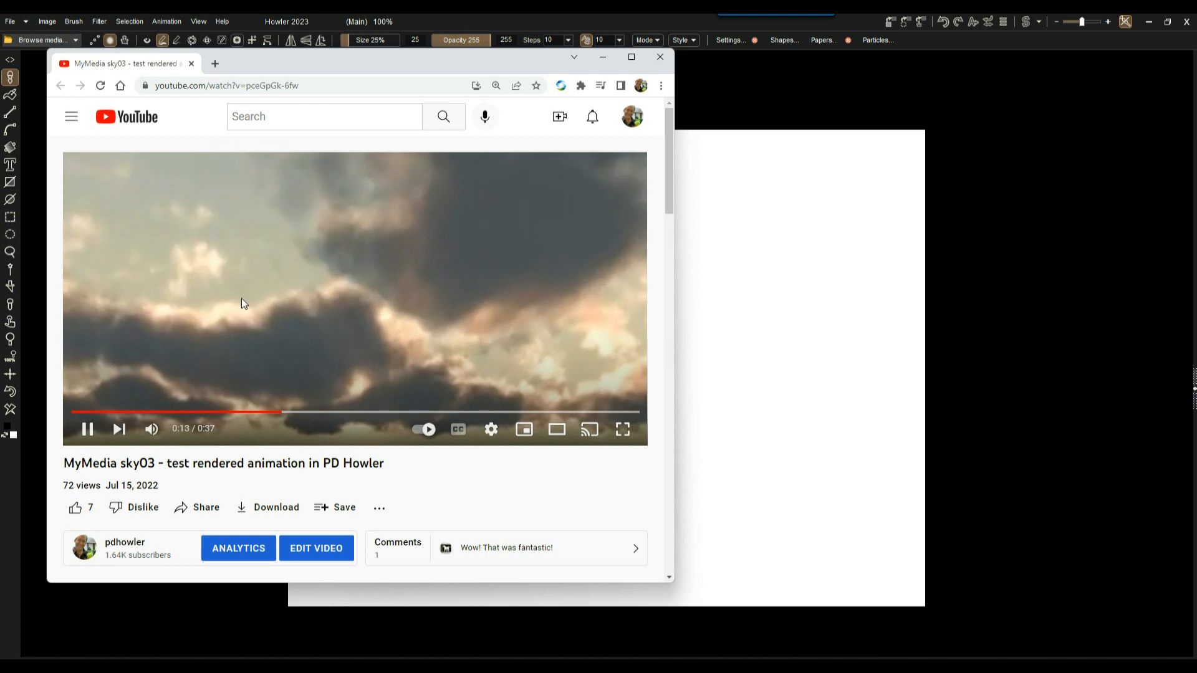
Pause the sky03 cloud video and minimize the browser to reveal Howler's blank canvas.
{"action": "left_click", "coordinate": [225, 272]}
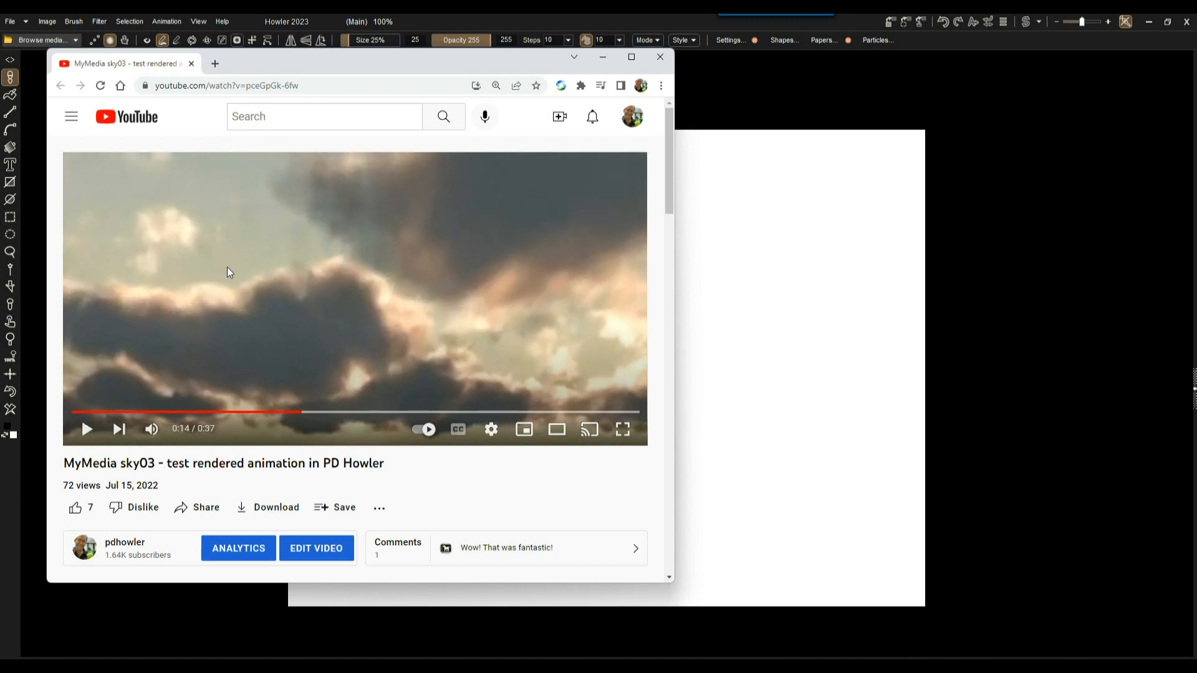
{"action": "left_click", "coordinate": [602, 60]}
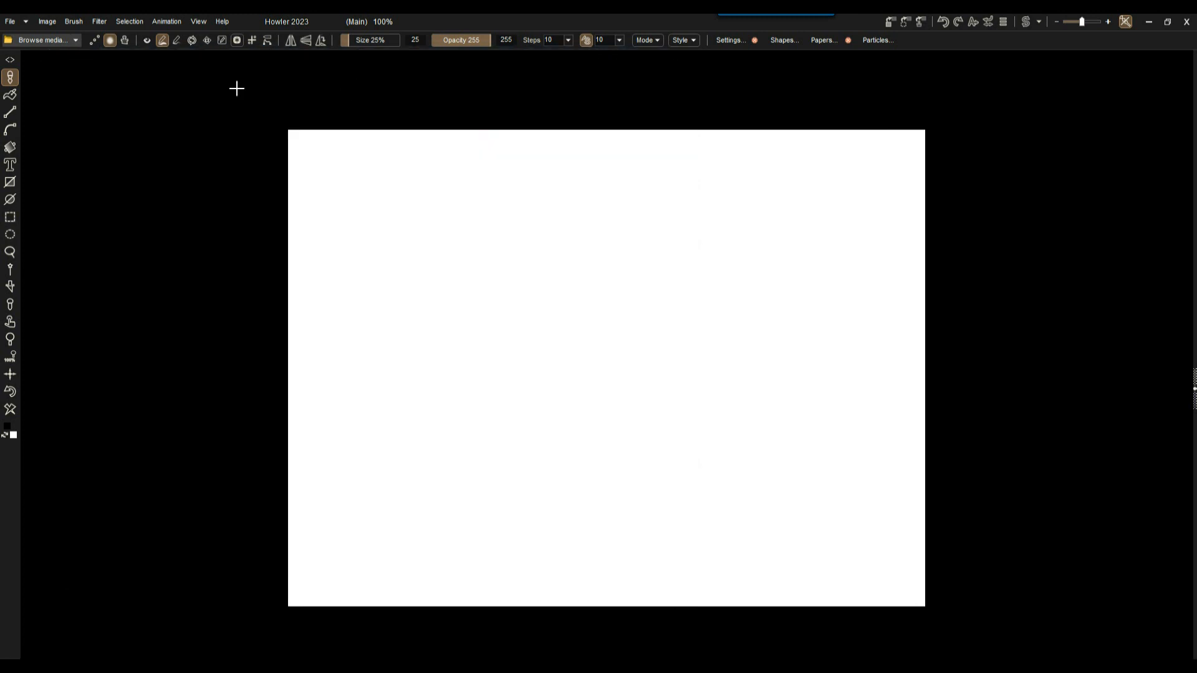
Open the Sky render generator, move it off the canvas and lower the clouds in the preview.
{"action": "left_click", "coordinate": [100, 22]}
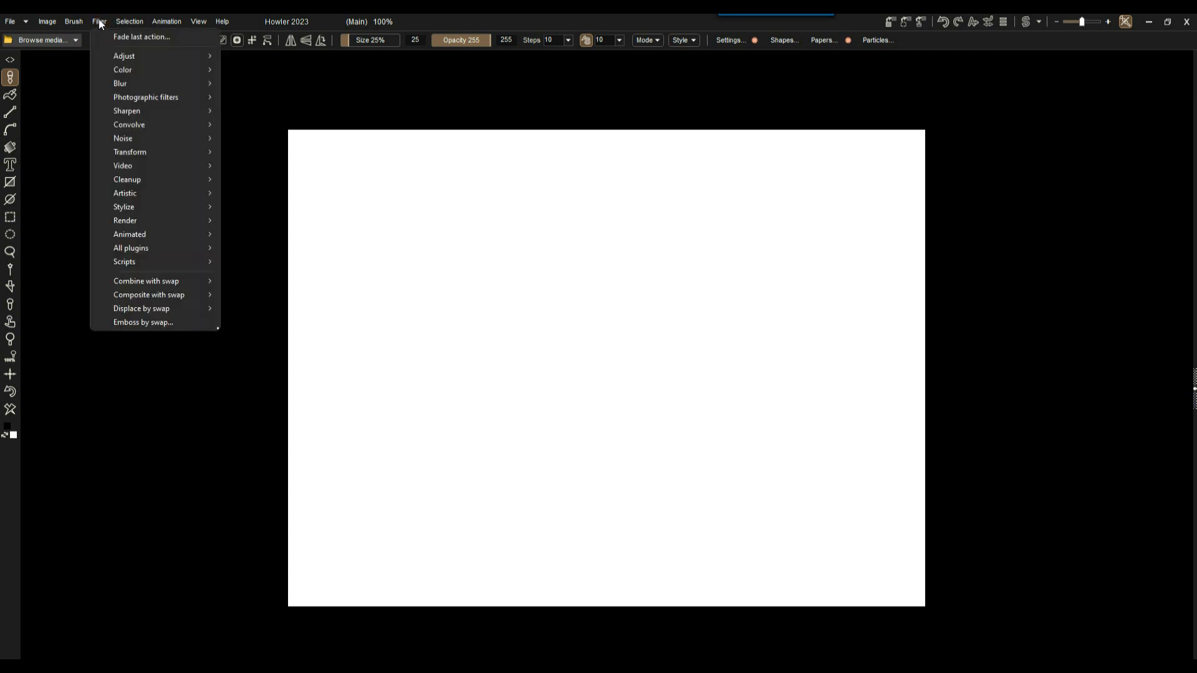
{"action": "mouse_move", "coordinate": [167, 223]}
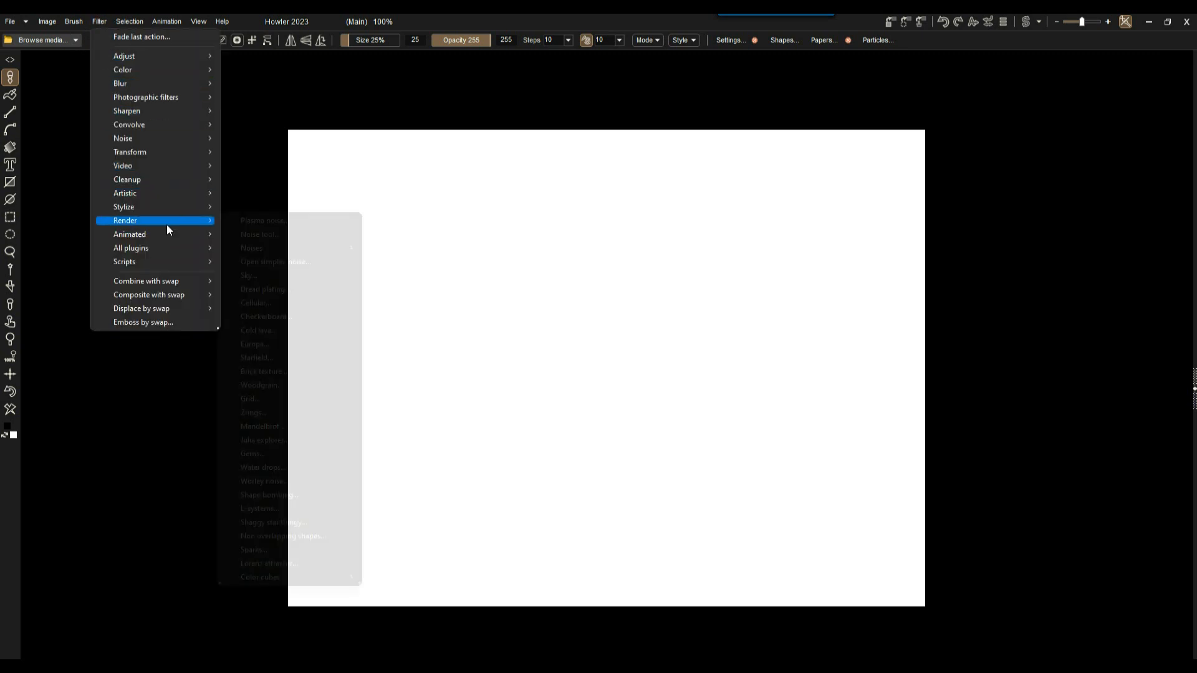
{"action": "left_click", "coordinate": [260, 275]}
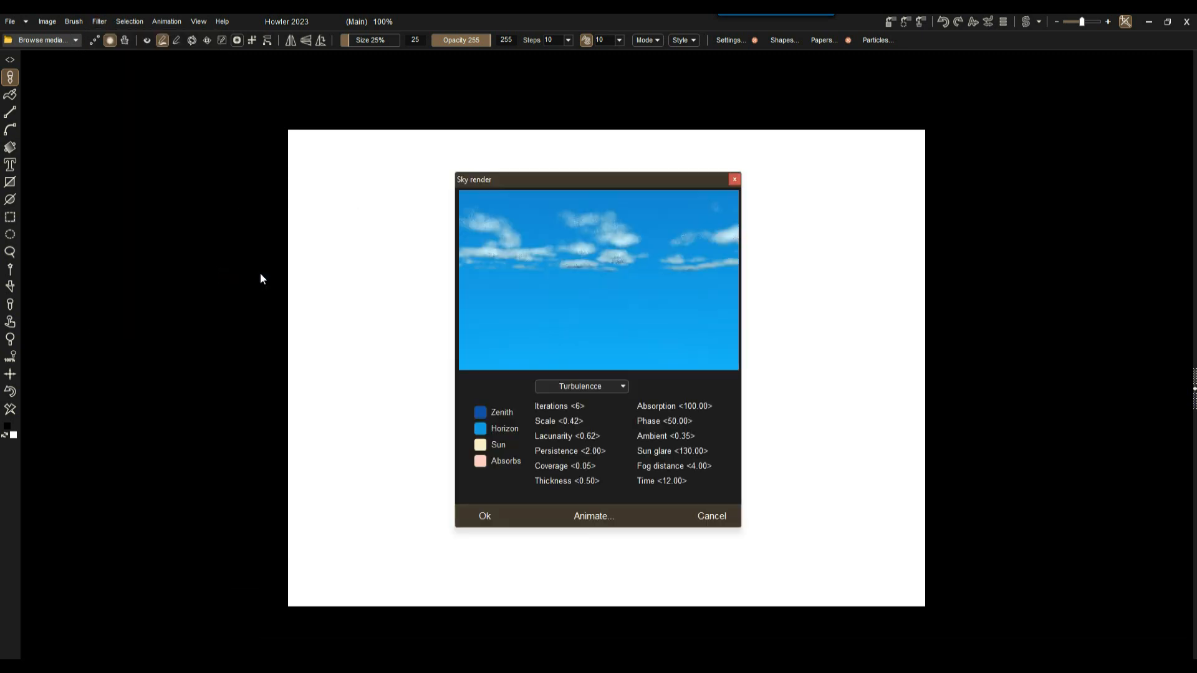
{"action": "left_click_drag", "start_coordinate": [530, 184], "coordinate": [146, 117]}
{"action": "left_click_drag", "start_coordinate": [184, 181], "coordinate": [184, 226]}
Set Time 18.00, Thickness 1.03, Perlin noise and Coverage -0.04, then render the sky.
{"action": "left_click_drag", "start_coordinate": [288, 415], "coordinate": [315, 409]}
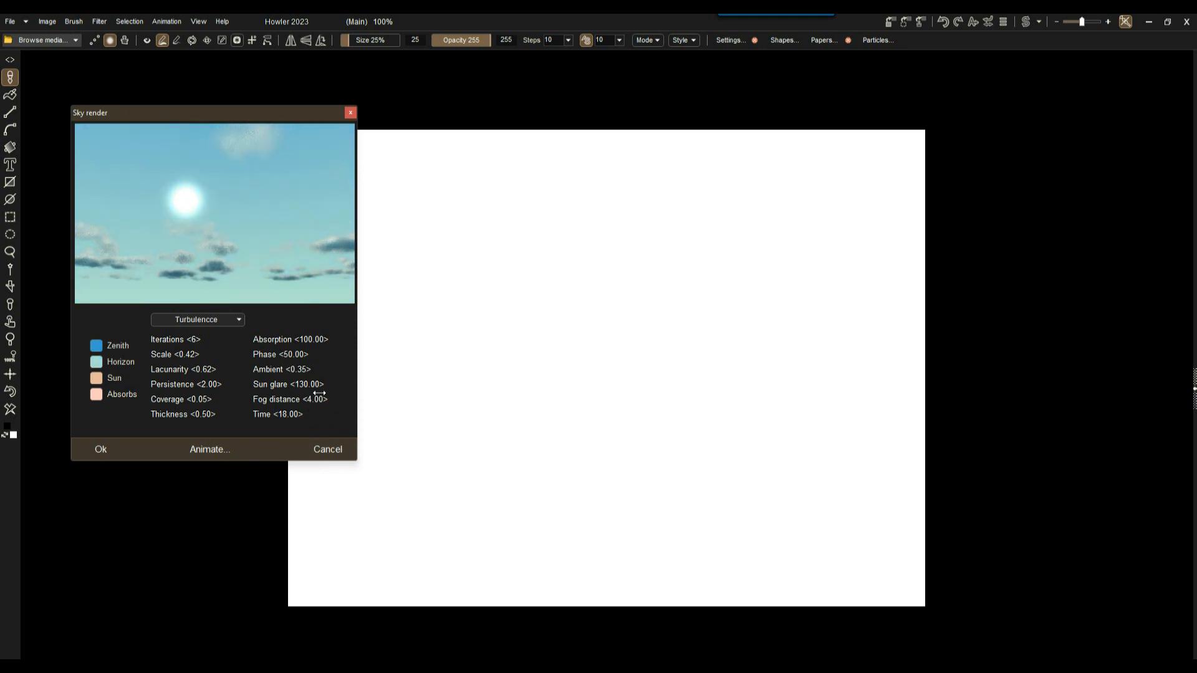
{"action": "mouse_move", "coordinate": [193, 415]}
{"action": "left_mouse_down"}
{"action": "mouse_move", "coordinate": [219, 415]}
{"action": "mouse_move", "coordinate": [205, 402]}
{"action": "left_mouse_up"}
{"action": "left_click", "coordinate": [208, 321]}
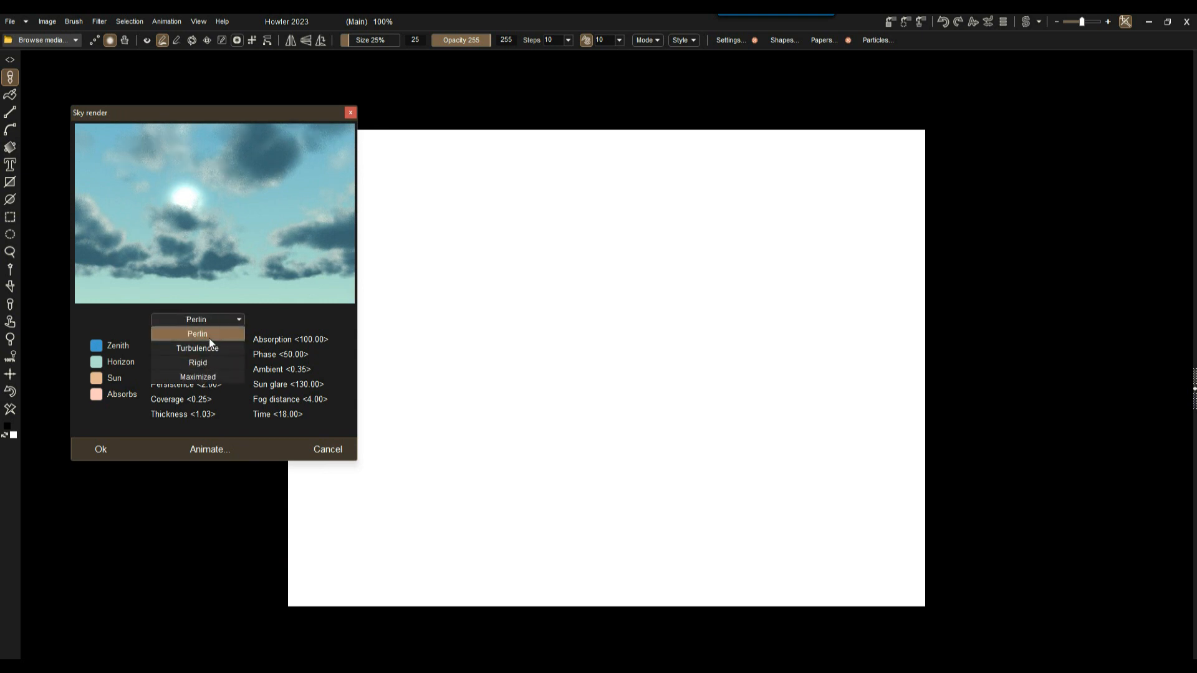
{"action": "left_click", "coordinate": [208, 338]}
{"action": "left_click_drag", "start_coordinate": [206, 401], "coordinate": [185, 400]}
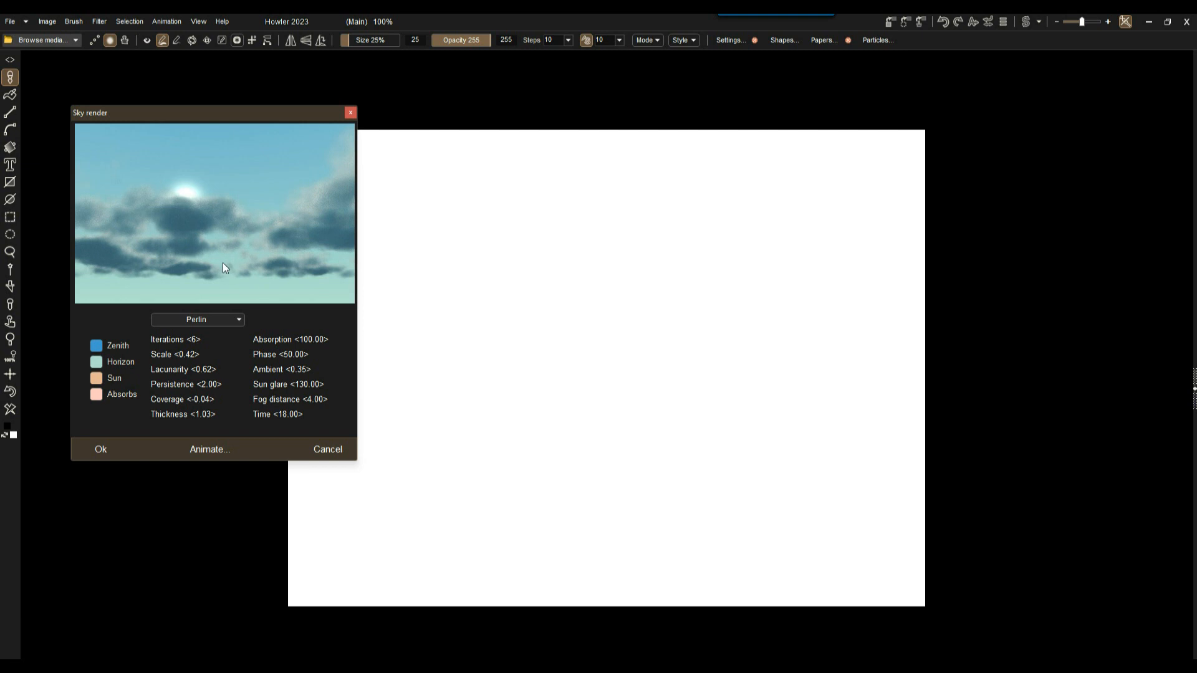
{"action": "mouse_move", "coordinate": [222, 192]}
{"action": "left_mouse_down"}
{"action": "mouse_move", "coordinate": [223, 209]}
{"action": "mouse_move", "coordinate": [225, 197]}
{"action": "left_mouse_up"}
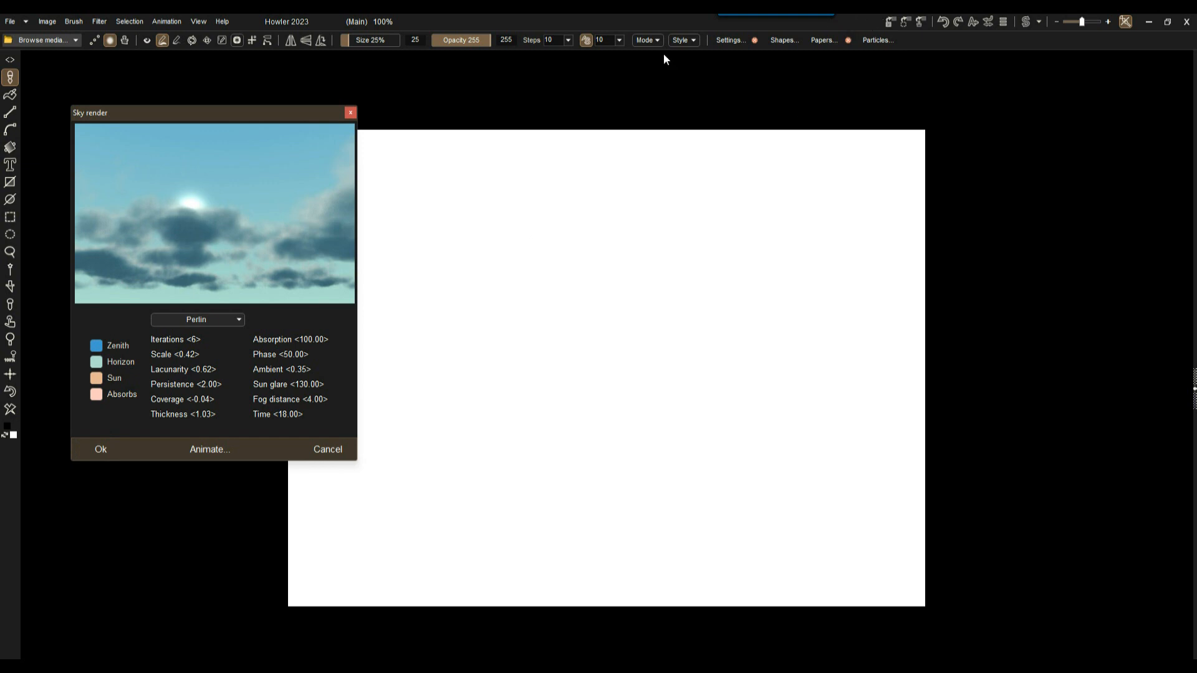
{"action": "left_click_drag", "start_coordinate": [252, 121], "coordinate": [1016, 83]}
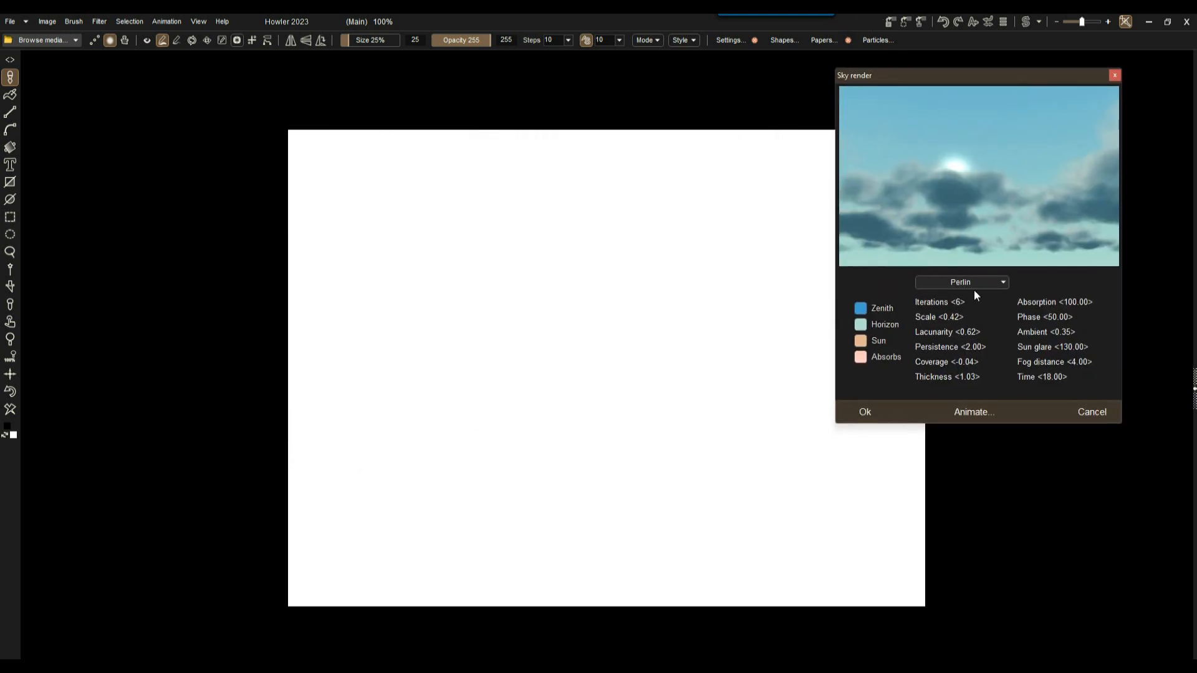
{"action": "left_click", "coordinate": [866, 413]}
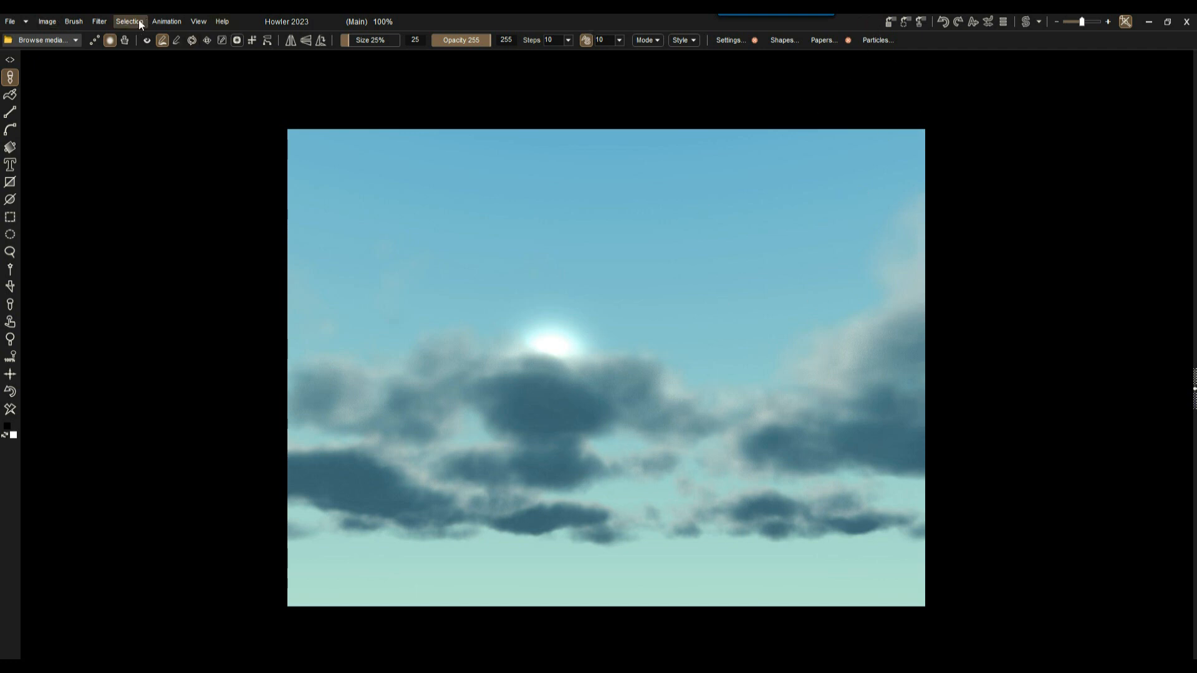
Resize the sky image to the 320 x 240 VGA preset in Image size.
{"action": "left_click", "coordinate": [42, 19]}
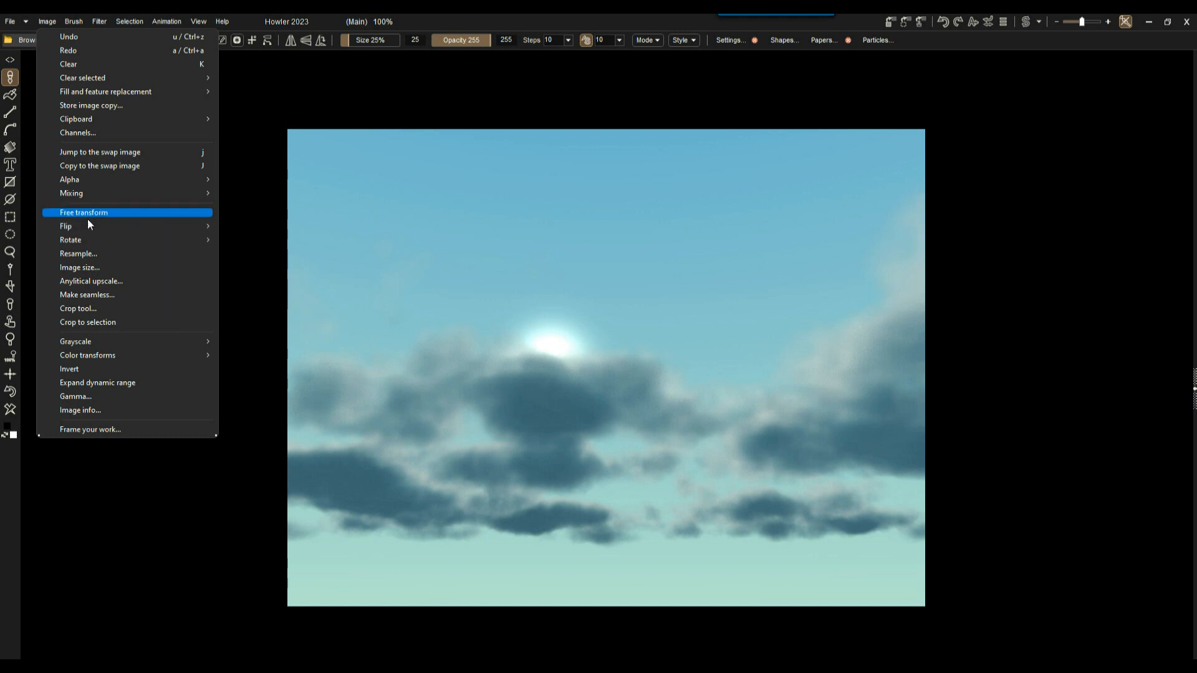
{"action": "left_click", "coordinate": [96, 254]}
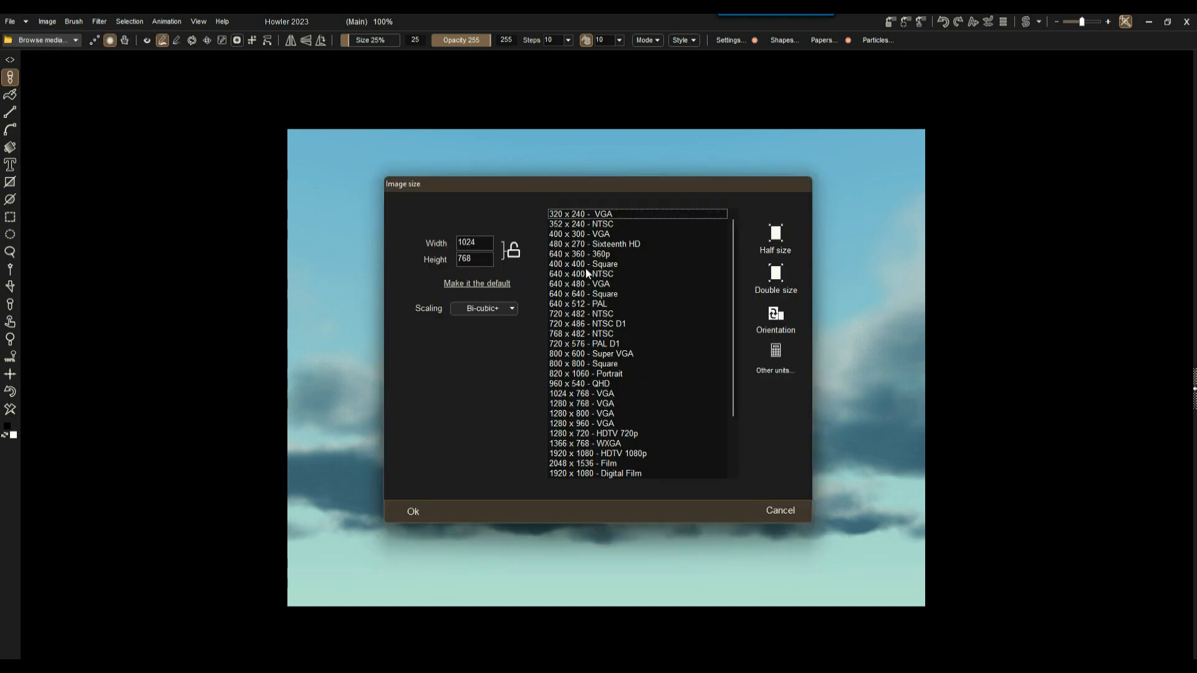
{"action": "left_click", "coordinate": [573, 235]}
{"action": "left_click", "coordinate": [570, 225]}
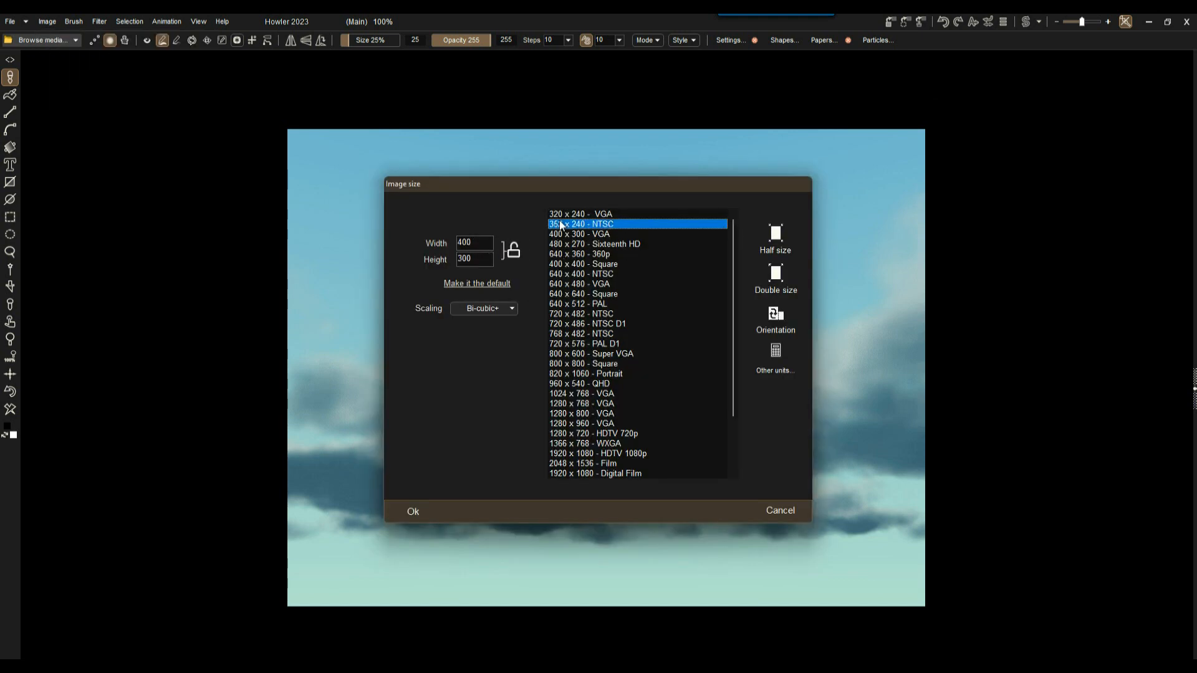
{"action": "left_click", "coordinate": [564, 215]}
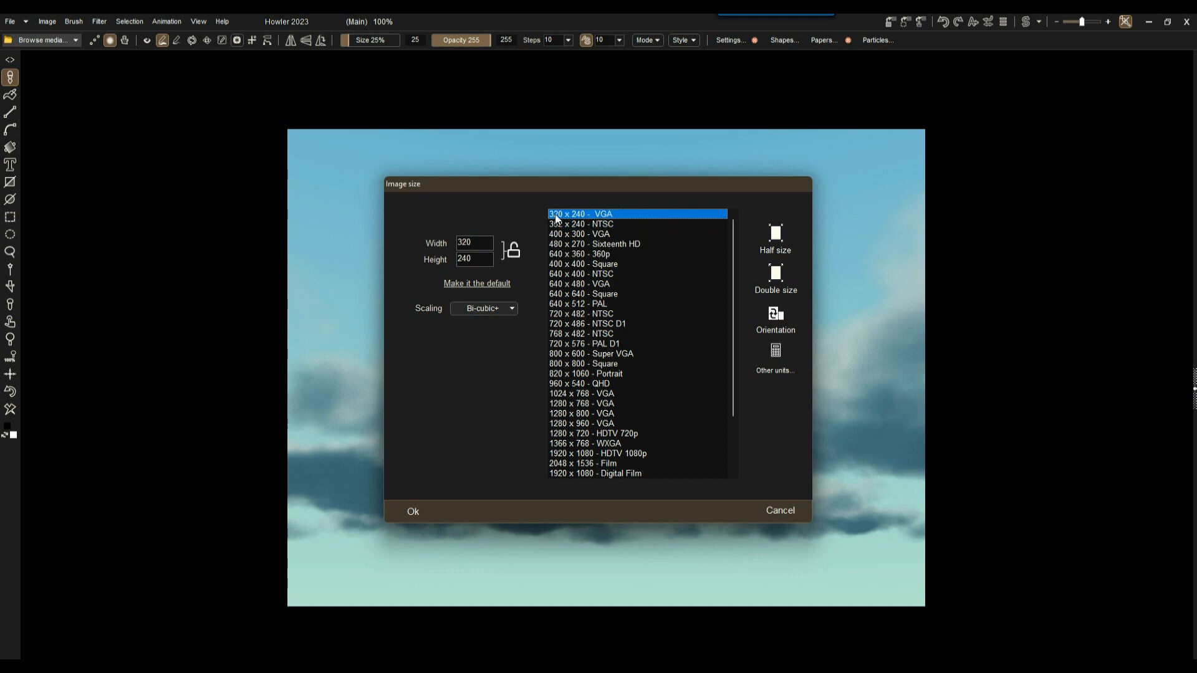
{"action": "left_click", "coordinate": [409, 509]}
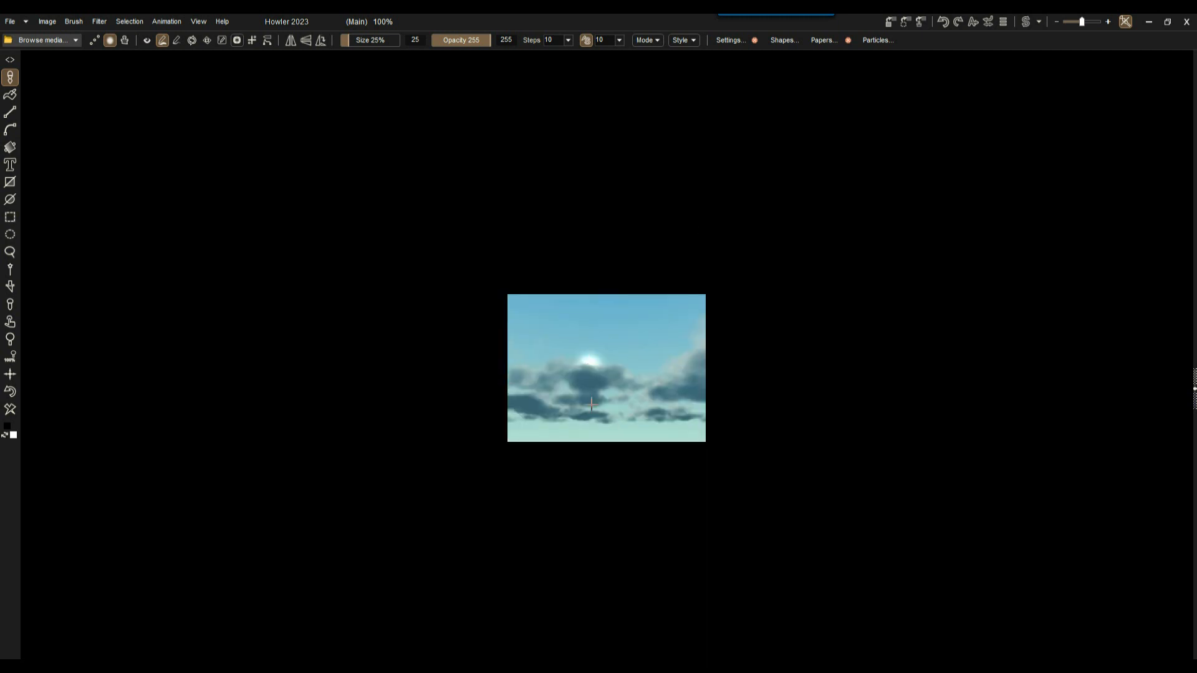
{"action": "scroll", "coordinate": [618, 386], "scroll_direction": "up", "scroll_amount": 5}
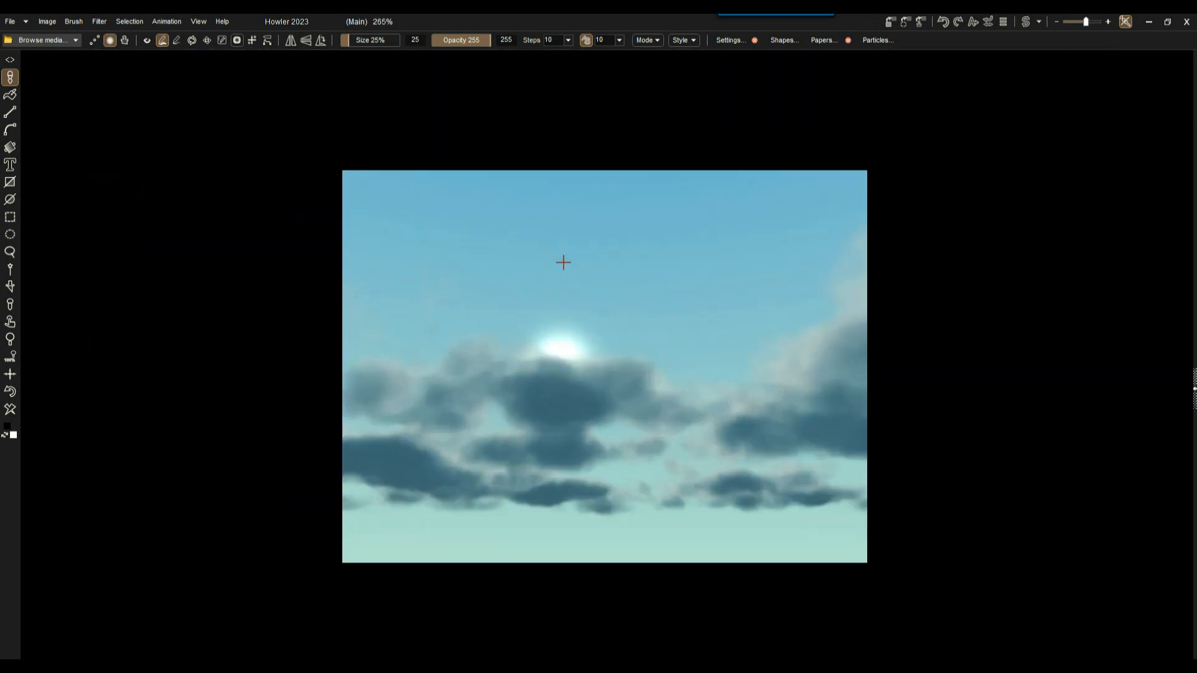
Pan the view and clear the image to plain white.
{"action": "scroll", "coordinate": [644, 323], "scroll_direction": "down", "scroll_amount": 2}
{"action": "left_click_drag", "start_coordinate": [708, 310], "coordinate": [374, 283]}
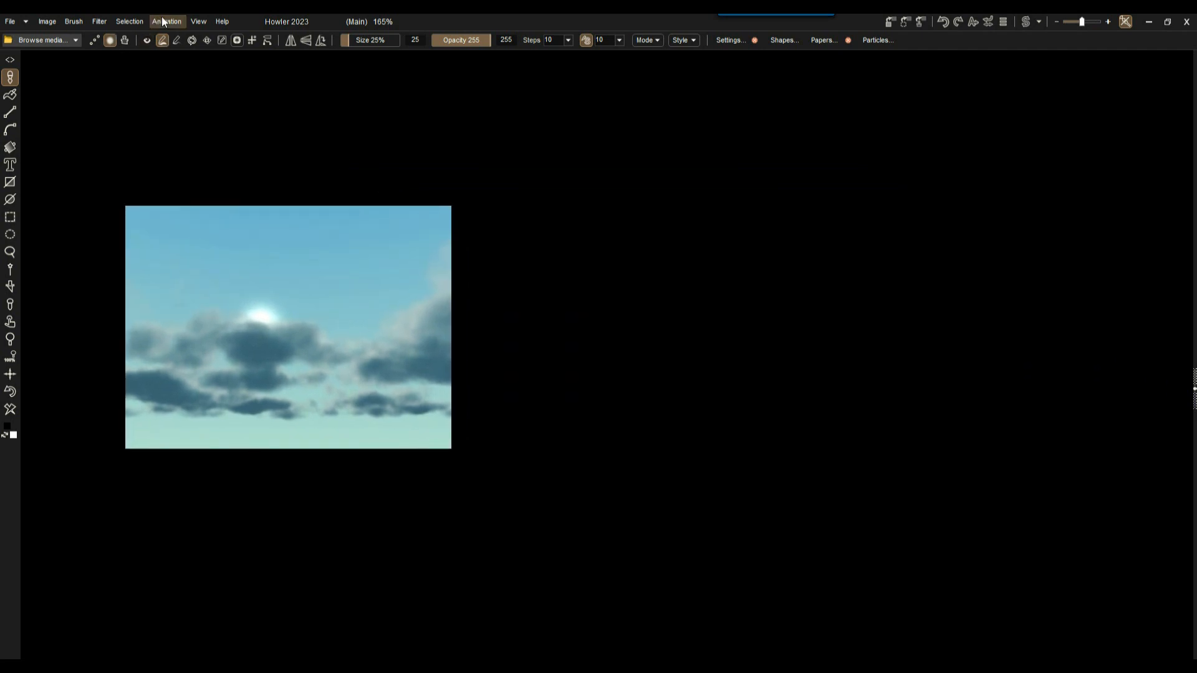
{"action": "left_click", "coordinate": [10, 410]}
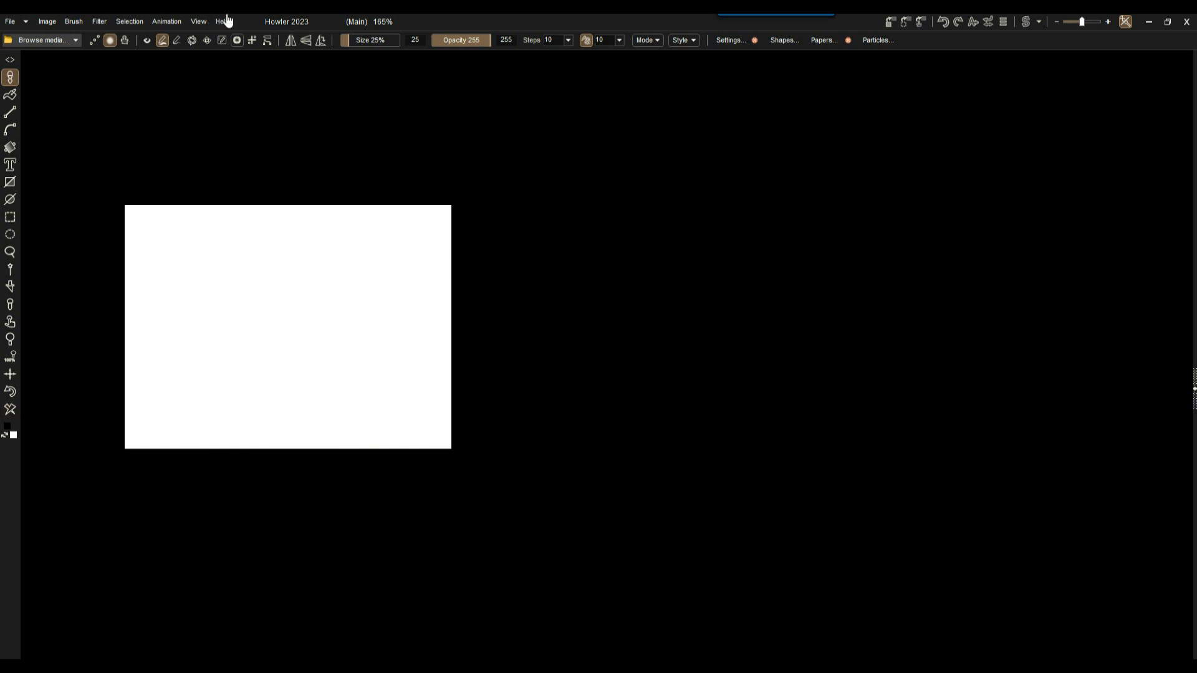
Create a 234-frame animation at 24 fps and scrub back to frame 0.
{"action": "left_click", "coordinate": [166, 21]}
{"action": "left_click", "coordinate": [189, 35]}
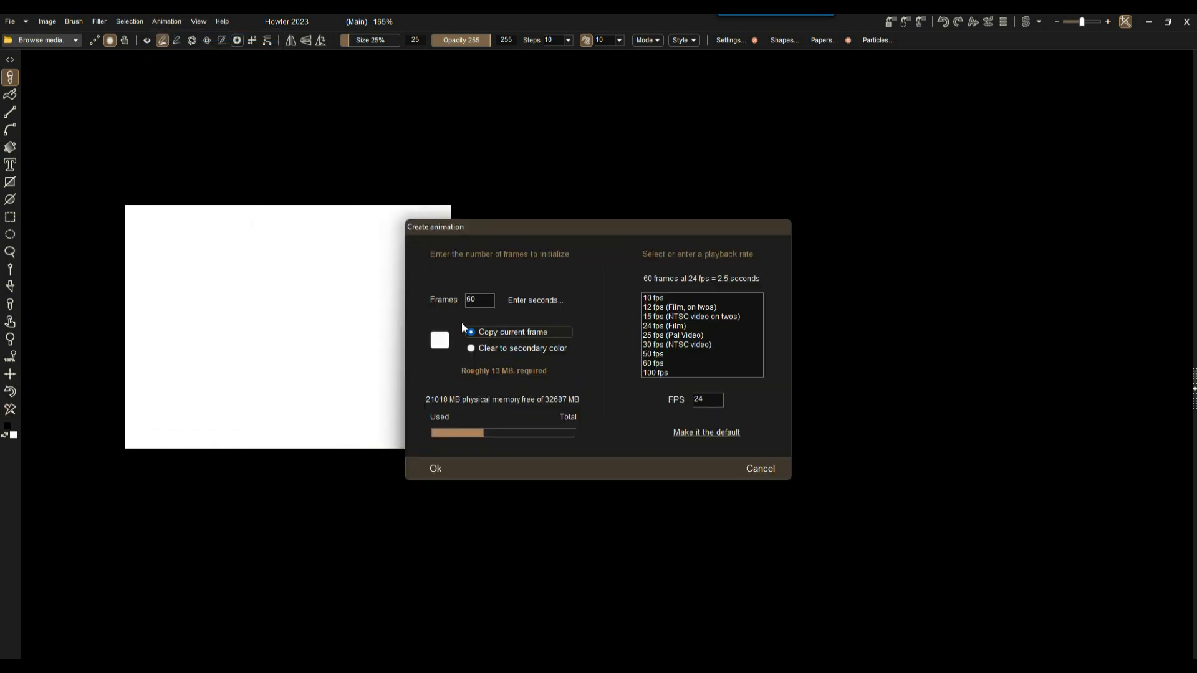
{"action": "left_click_drag", "start_coordinate": [482, 299], "coordinate": [447, 299]}
{"action": "type", "text": "234"}
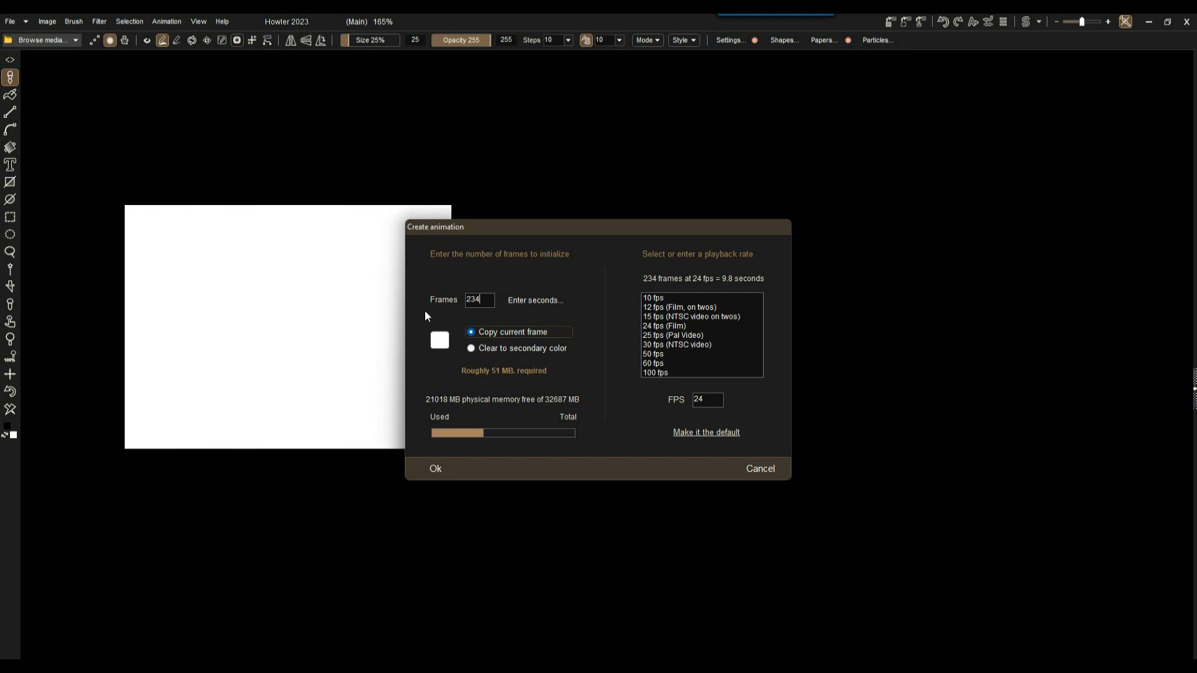
{"action": "left_click", "coordinate": [436, 468]}
{"action": "left_click_drag", "start_coordinate": [79, 66], "coordinate": [45, 88]}
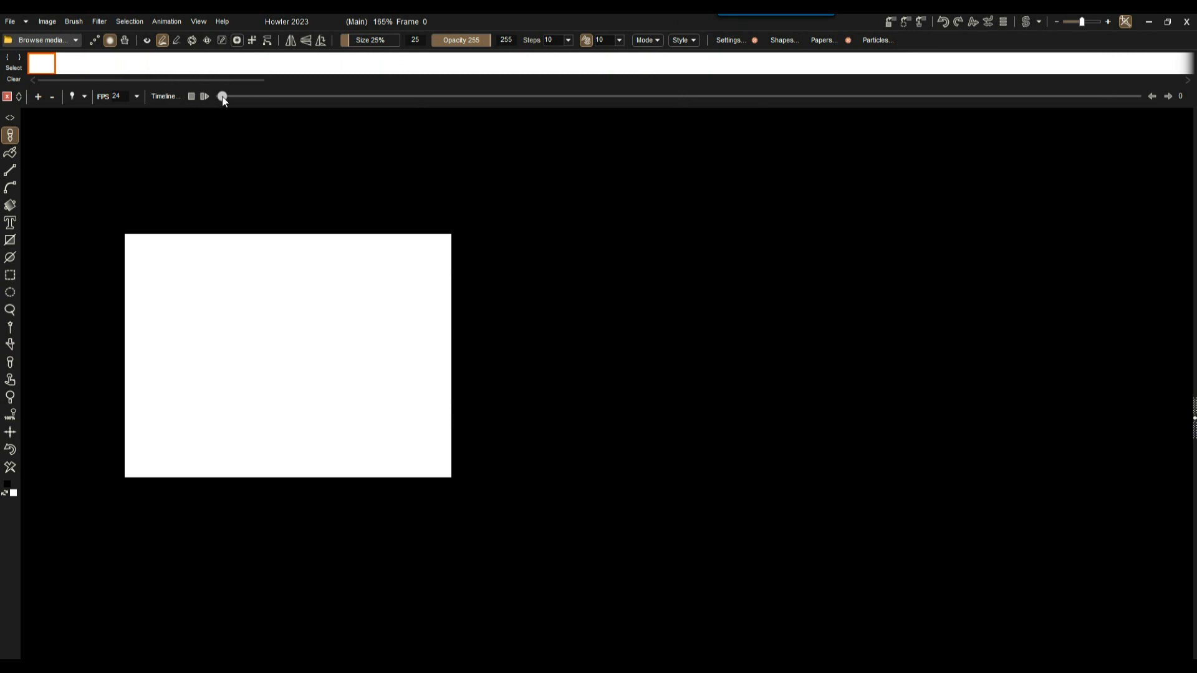
{"action": "left_click_drag", "start_coordinate": [222, 97], "coordinate": [177, 91]}
Store the blank animation to disc and move the DWA window lower.
{"action": "left_click", "coordinate": [167, 22]}
{"action": "mouse_move", "coordinate": [230, 80]}
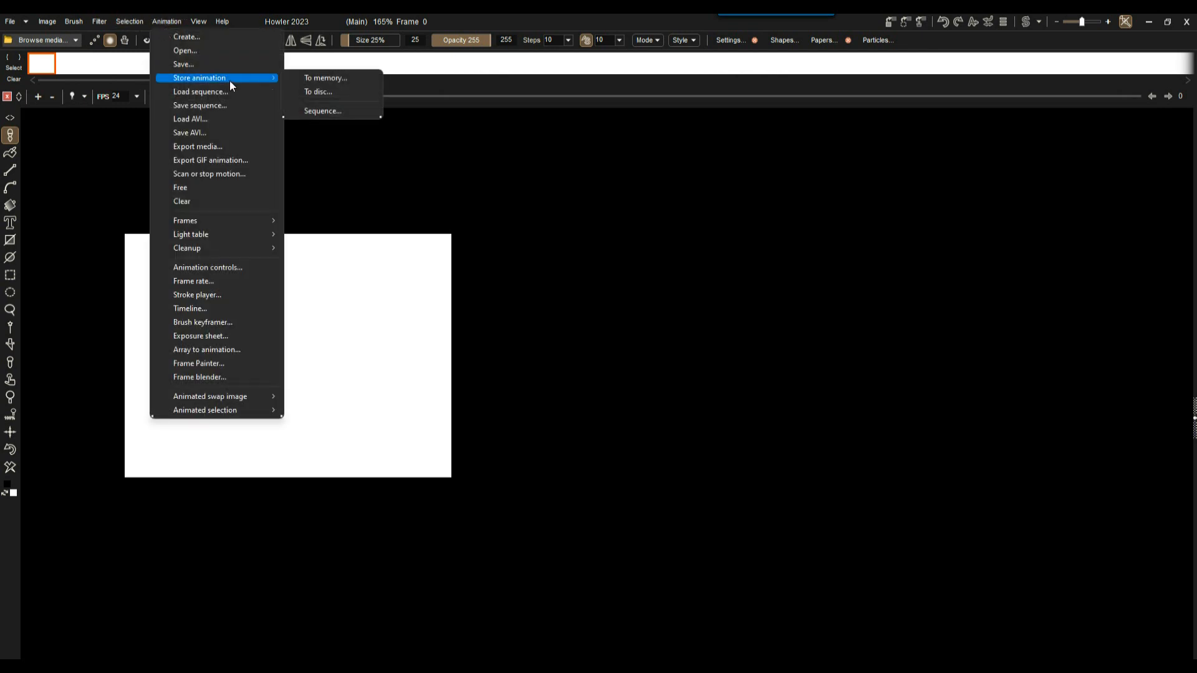
{"action": "left_click", "coordinate": [327, 95]}
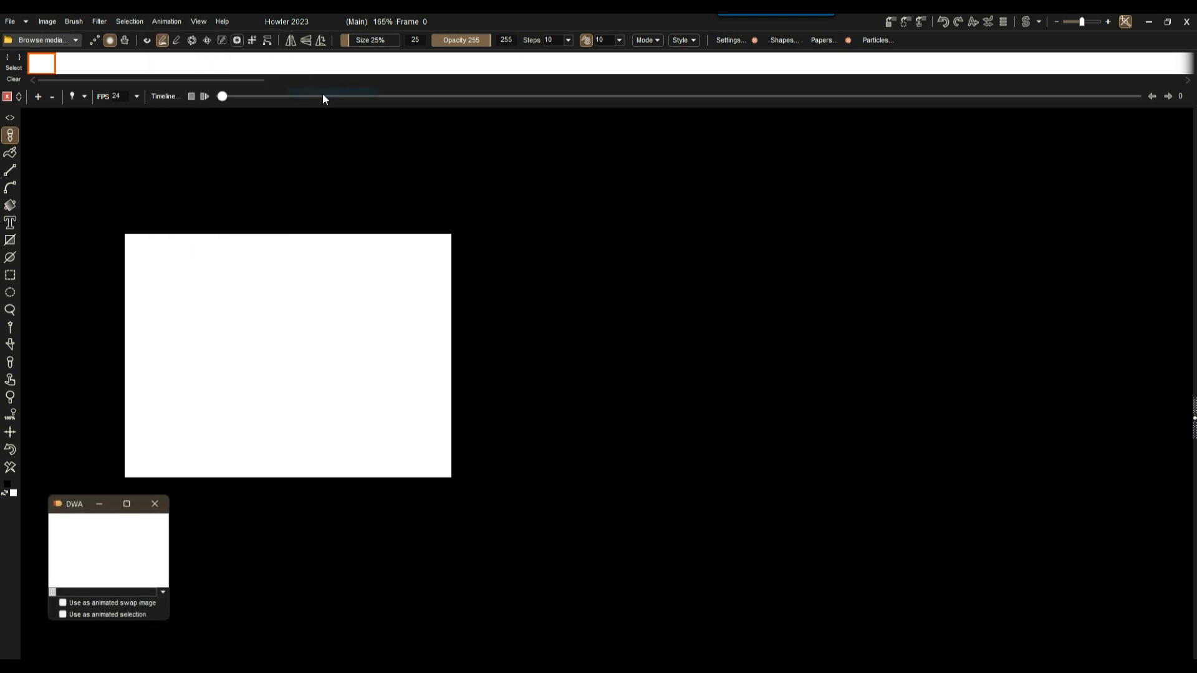
{"action": "left_click_drag", "start_coordinate": [75, 502], "coordinate": [92, 530]}
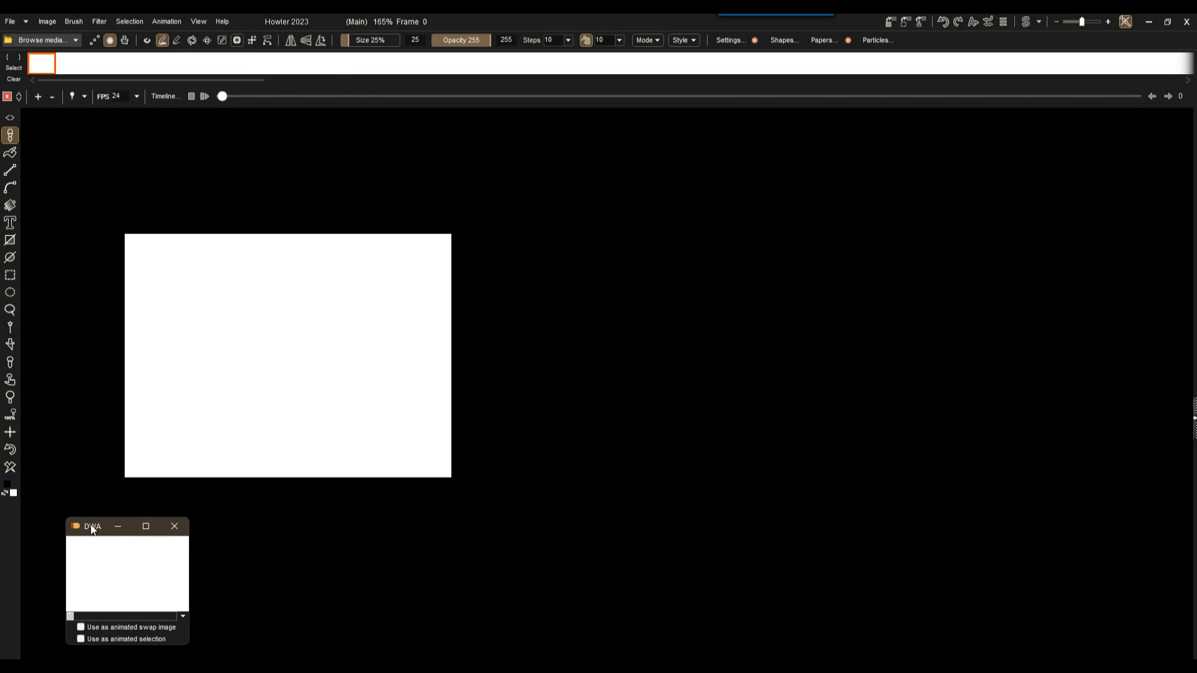
{"action": "left_click", "coordinate": [99, 23]}
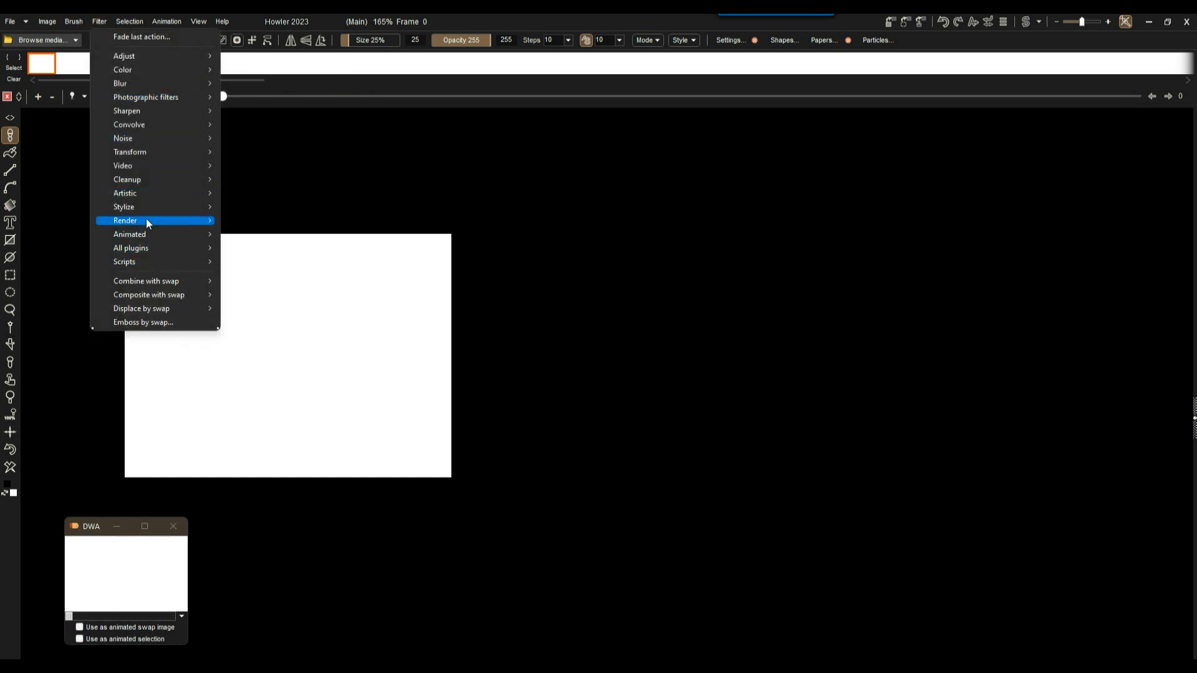
Open the Sky render generator, then close it without rendering.
{"action": "mouse_move", "coordinate": [148, 223]}
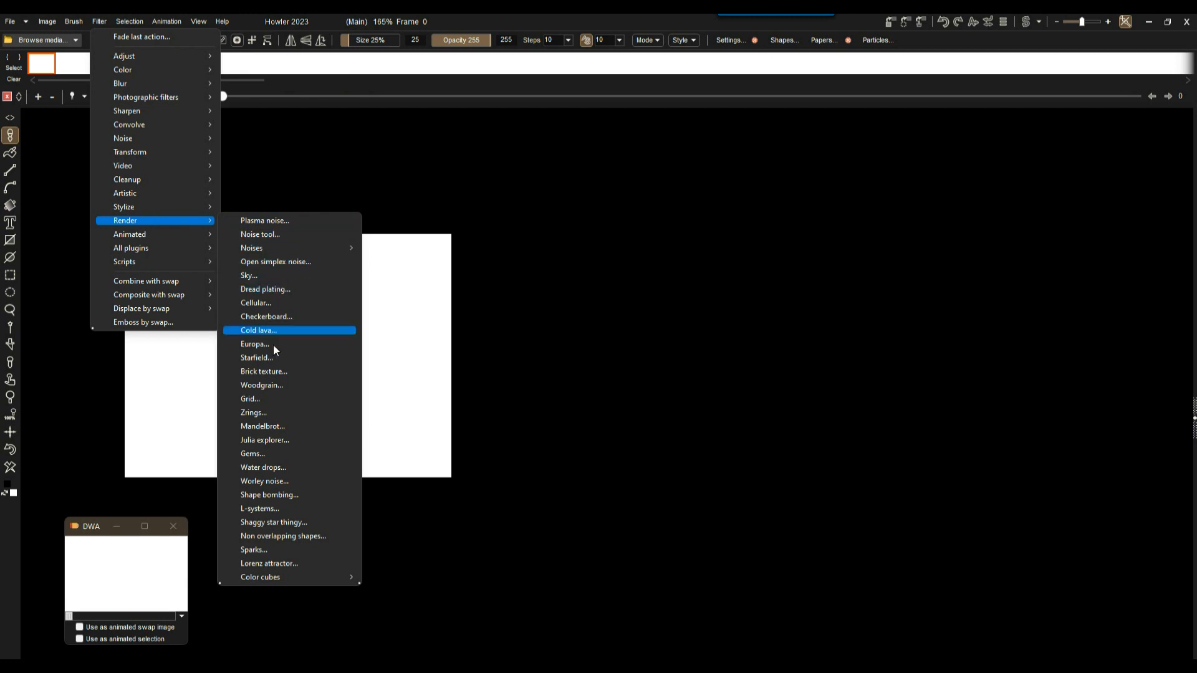
{"action": "left_click", "coordinate": [274, 276]}
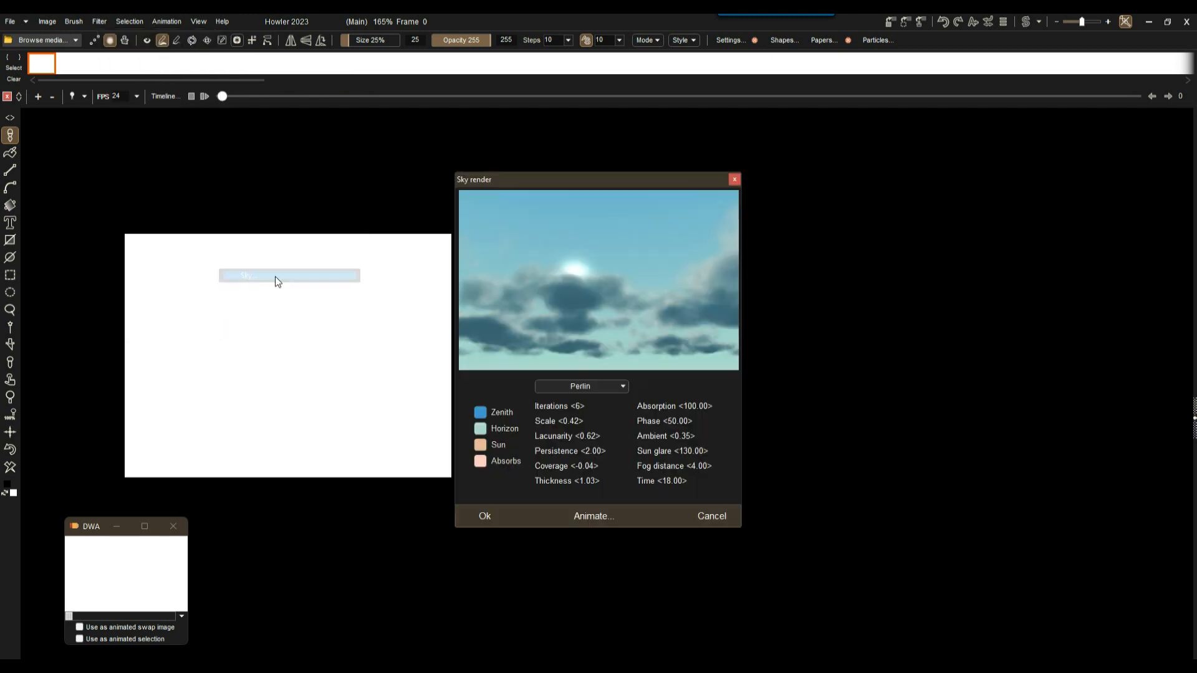
{"action": "left_click_drag", "start_coordinate": [563, 132], "coordinate": [561, 144]}
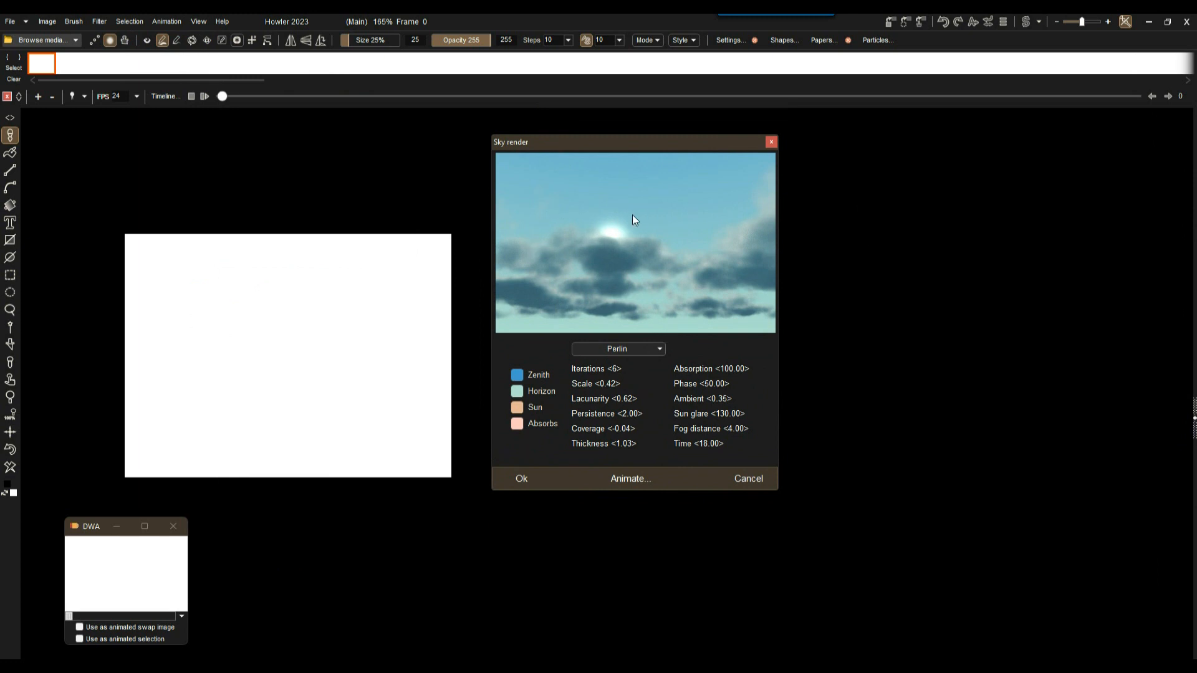
{"action": "left_click", "coordinate": [772, 142]}
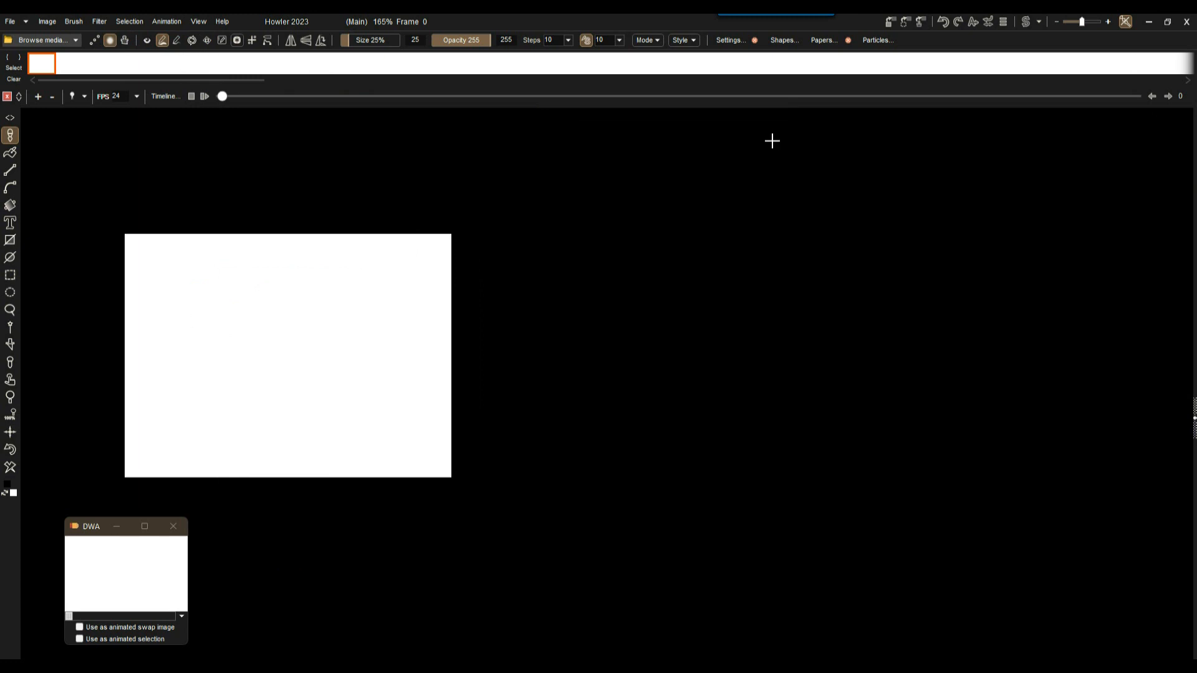
Reopen Sky render and move its dialog away from the canvas.
{"action": "left_click", "coordinate": [99, 21]}
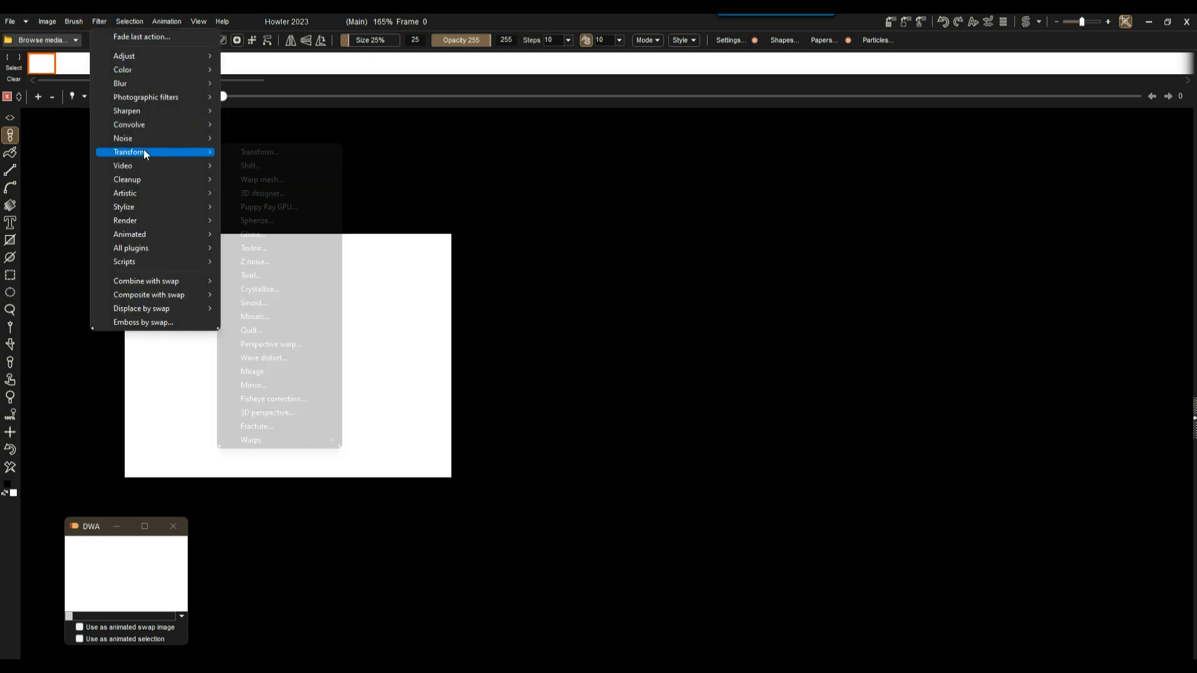
{"action": "mouse_move", "coordinate": [153, 223]}
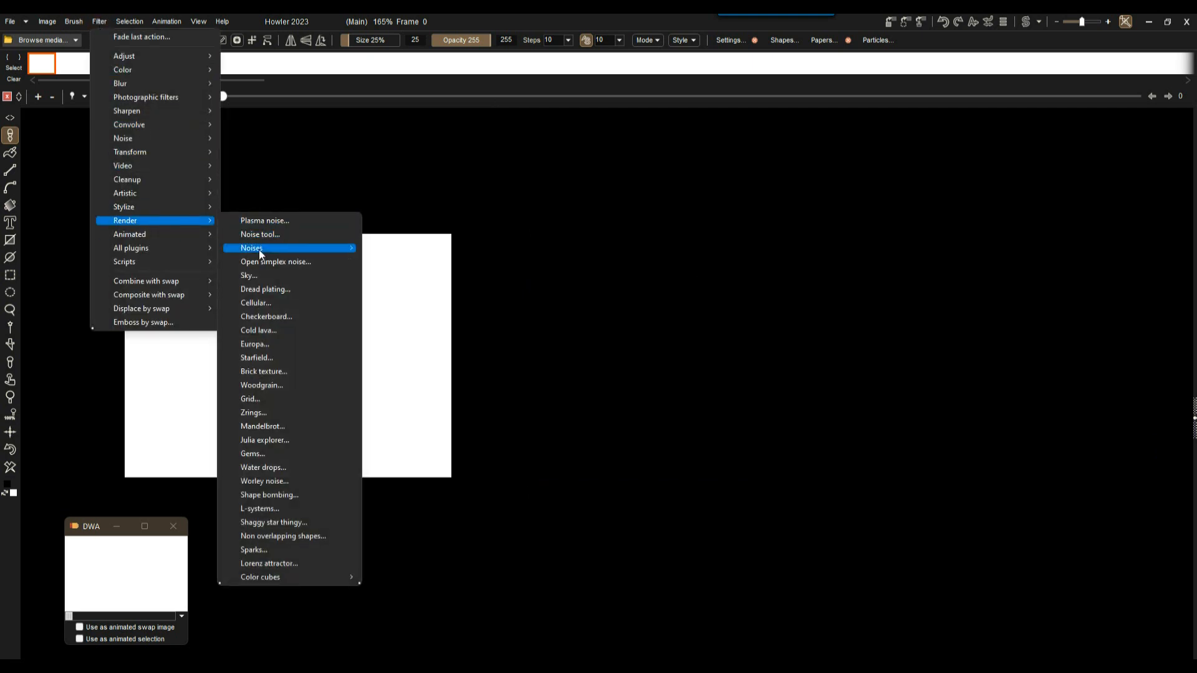
{"action": "left_click", "coordinate": [265, 277]}
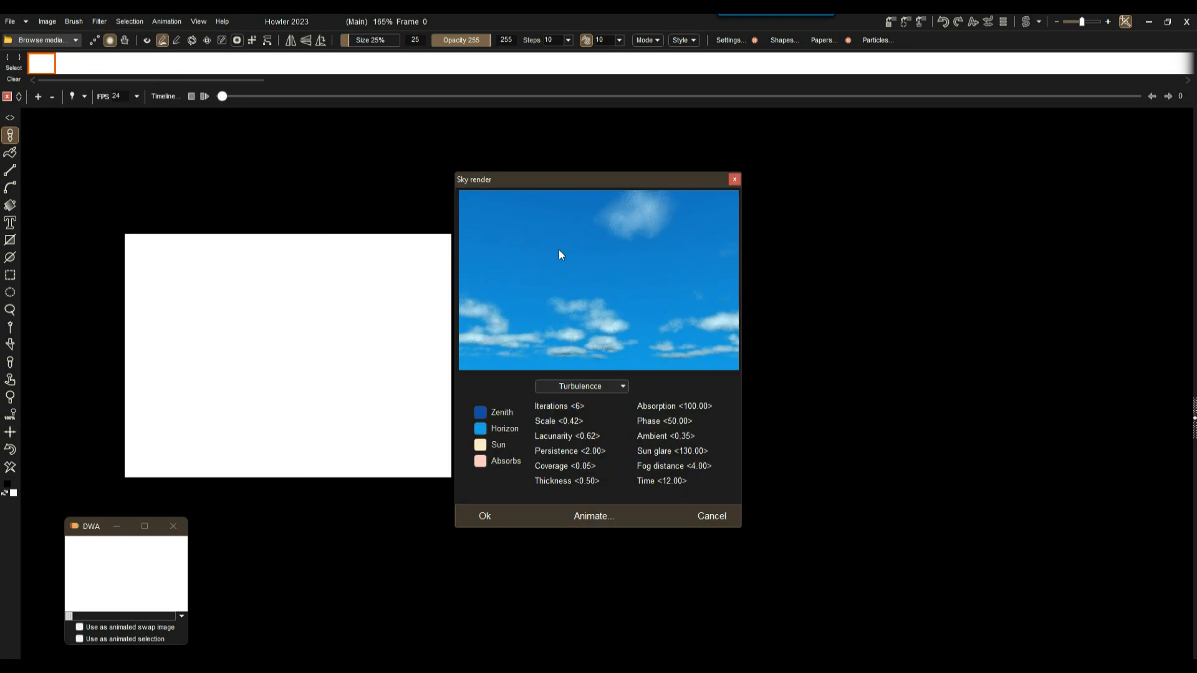
{"action": "left_click_drag", "start_coordinate": [586, 181], "coordinate": [634, 169]}
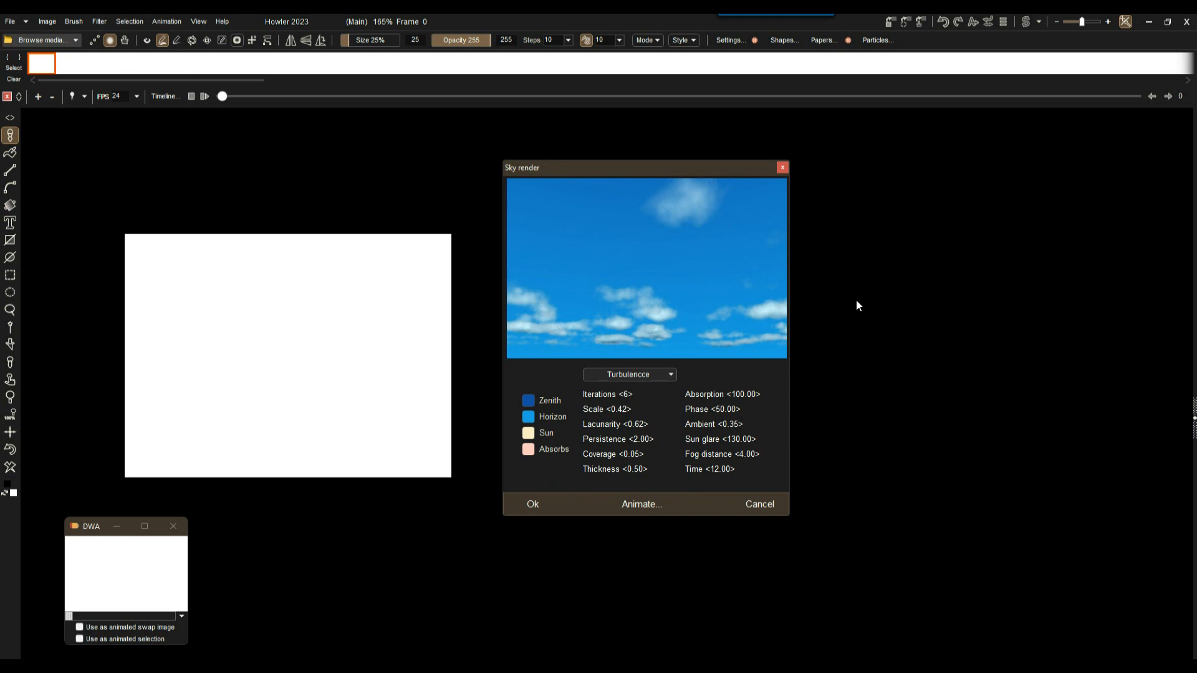
Open Animate clouds beside Sky render and check wind speeds 0.007, 0.0025 and 0.0015.
{"action": "left_click", "coordinate": [637, 507]}
{"action": "left_click_drag", "start_coordinate": [615, 214], "coordinate": [917, 185]}
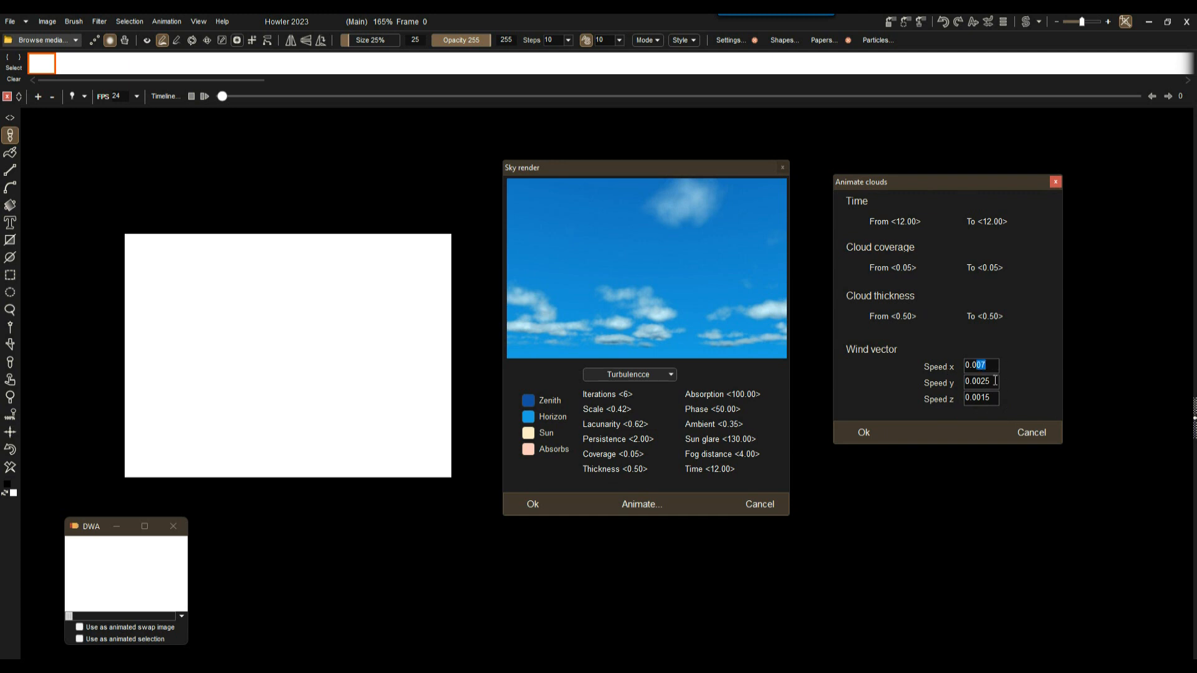
{"action": "left_click_drag", "start_coordinate": [977, 382], "coordinate": [1002, 380]}
{"action": "left_click_drag", "start_coordinate": [979, 397], "coordinate": [998, 398]}
{"action": "left_click", "coordinate": [978, 364]}
Render the drifting-cloud frames into the animation, which stops at frame 199.
{"action": "left_click", "coordinate": [860, 434]}
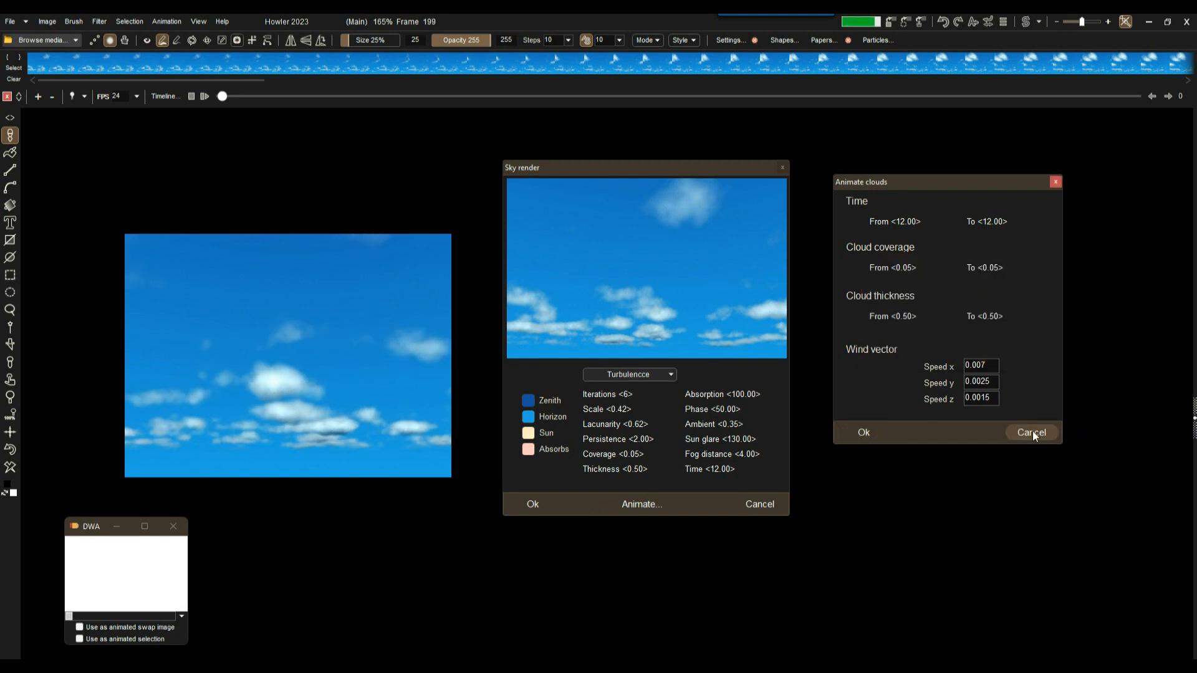
Close Animate clouds and Sky render, then play and stop the cloud animation.
{"action": "left_click", "coordinate": [1056, 182]}
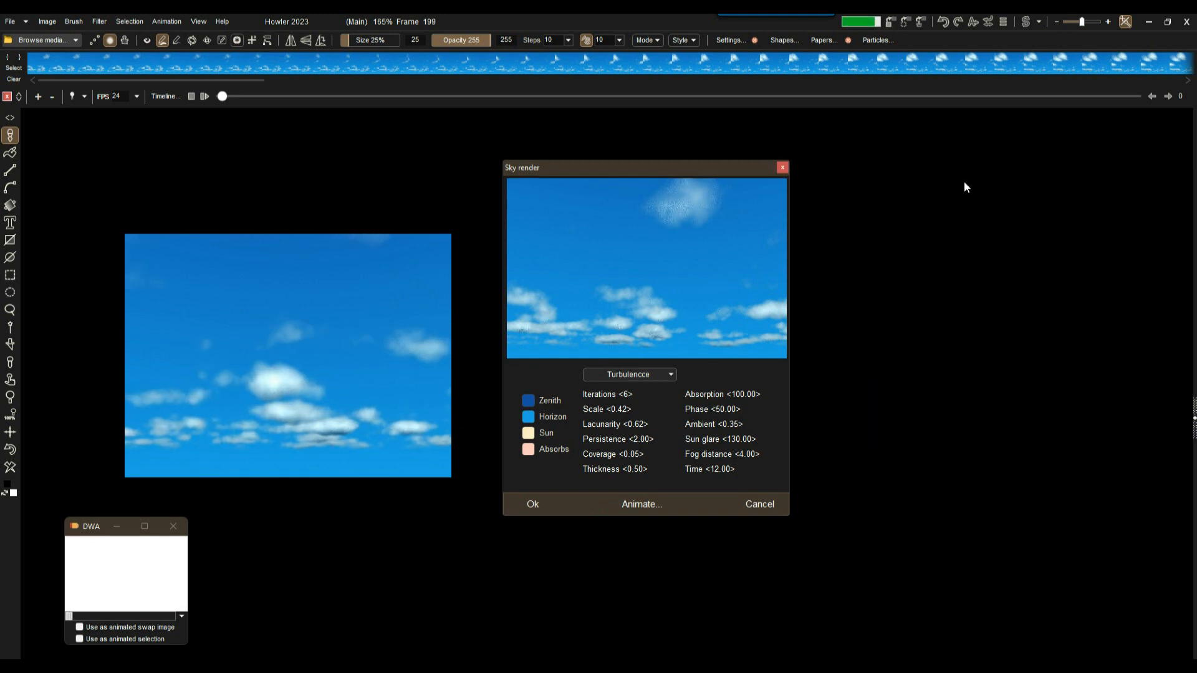
{"action": "left_click", "coordinate": [783, 169]}
{"action": "left_click_drag", "start_coordinate": [229, 96], "coordinate": [195, 95]}
{"action": "left_click", "coordinate": [204, 96]}
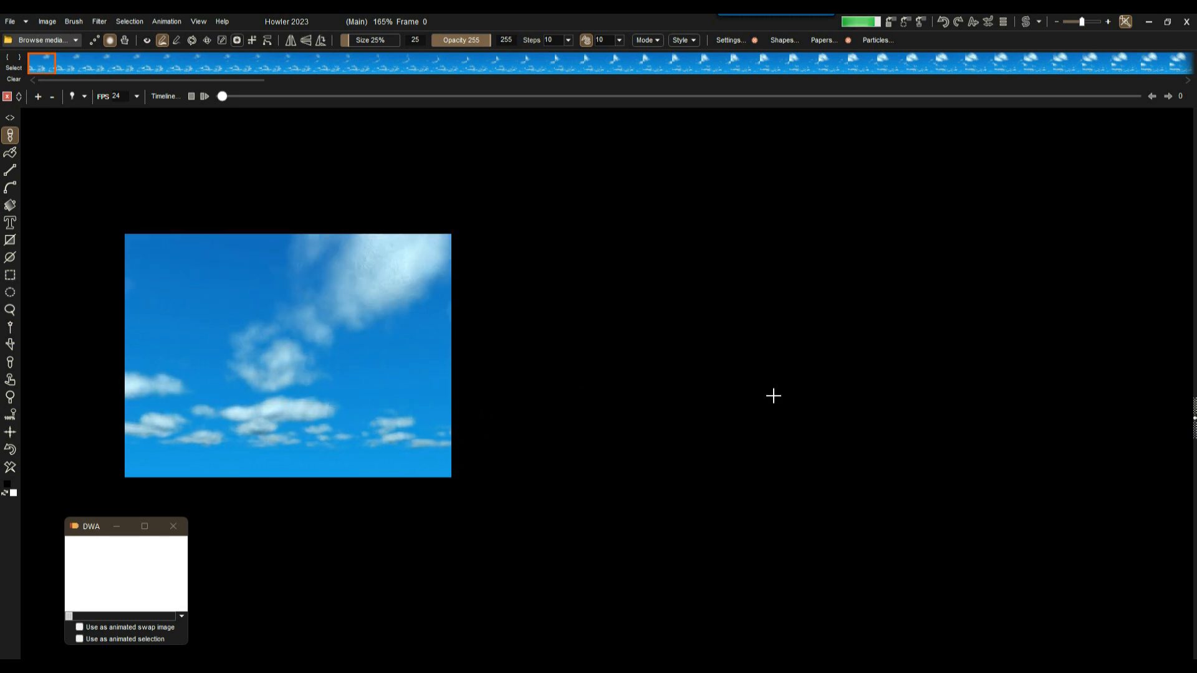
{"action": "left_click", "coordinate": [348, 361]}
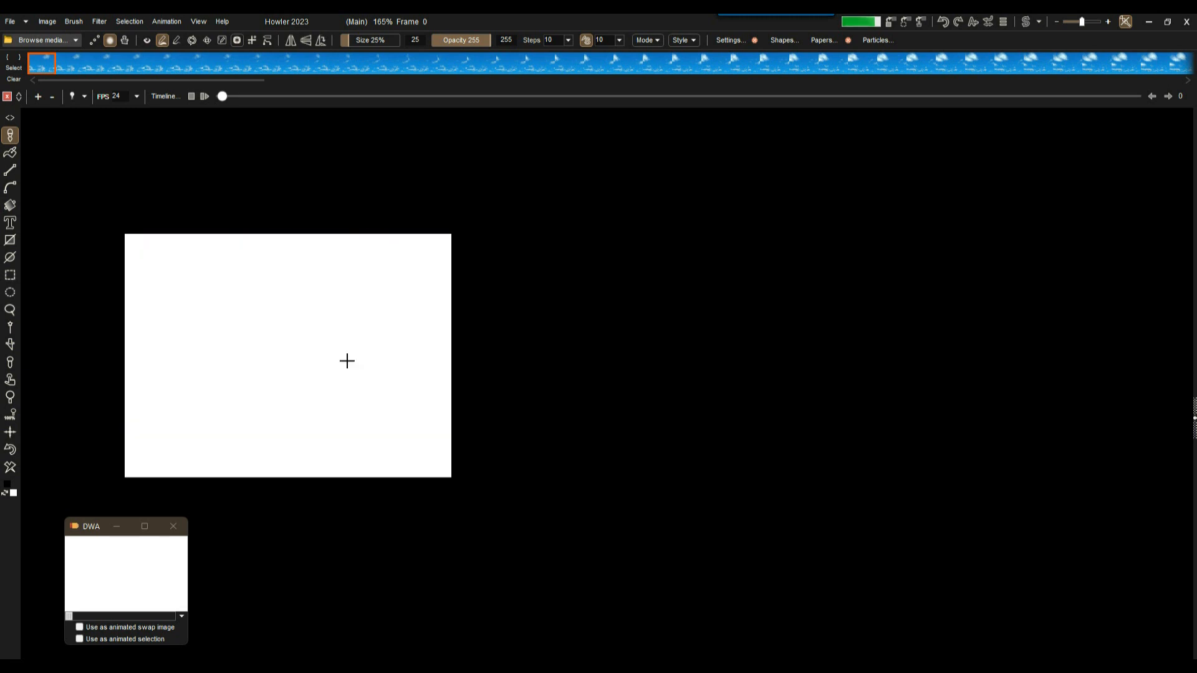
Scrub through the rendered frames, select frame 0, then jump near the last frame.
{"action": "left_click_drag", "start_coordinate": [180, 68], "coordinate": [1077, 65]}
{"action": "left_click_drag", "start_coordinate": [1027, 97], "coordinate": [173, 87]}
{"action": "left_click", "coordinate": [54, 67]}
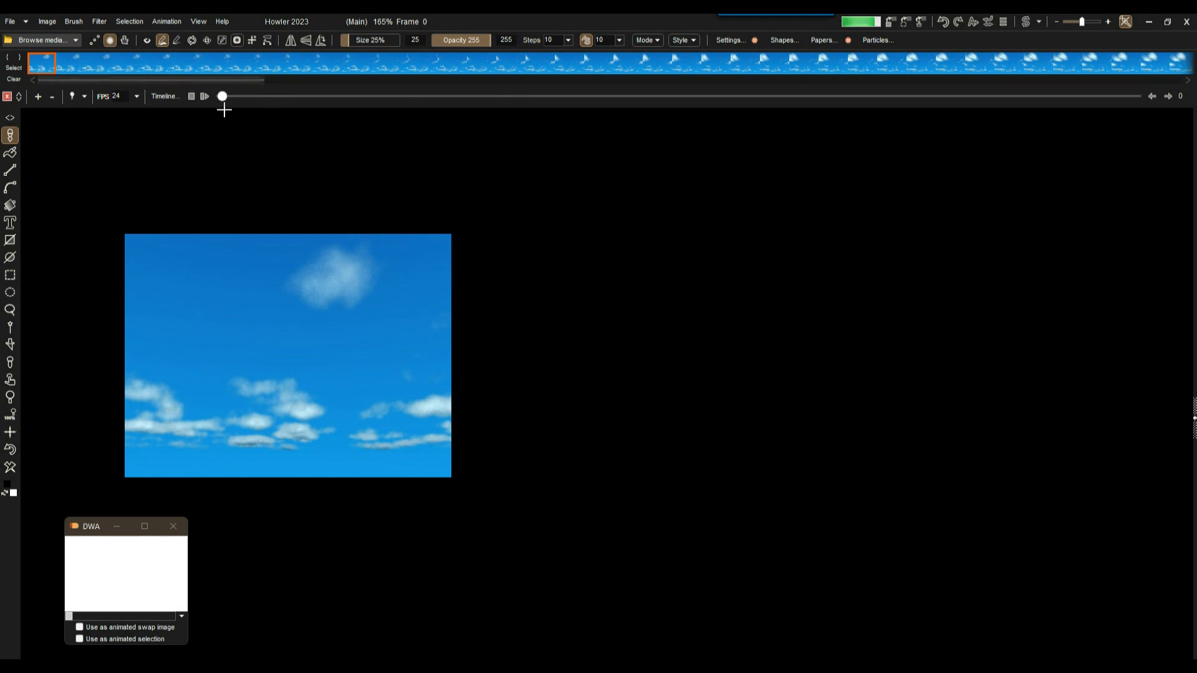
{"action": "left_click_drag", "start_coordinate": [223, 97], "coordinate": [150, 96]}
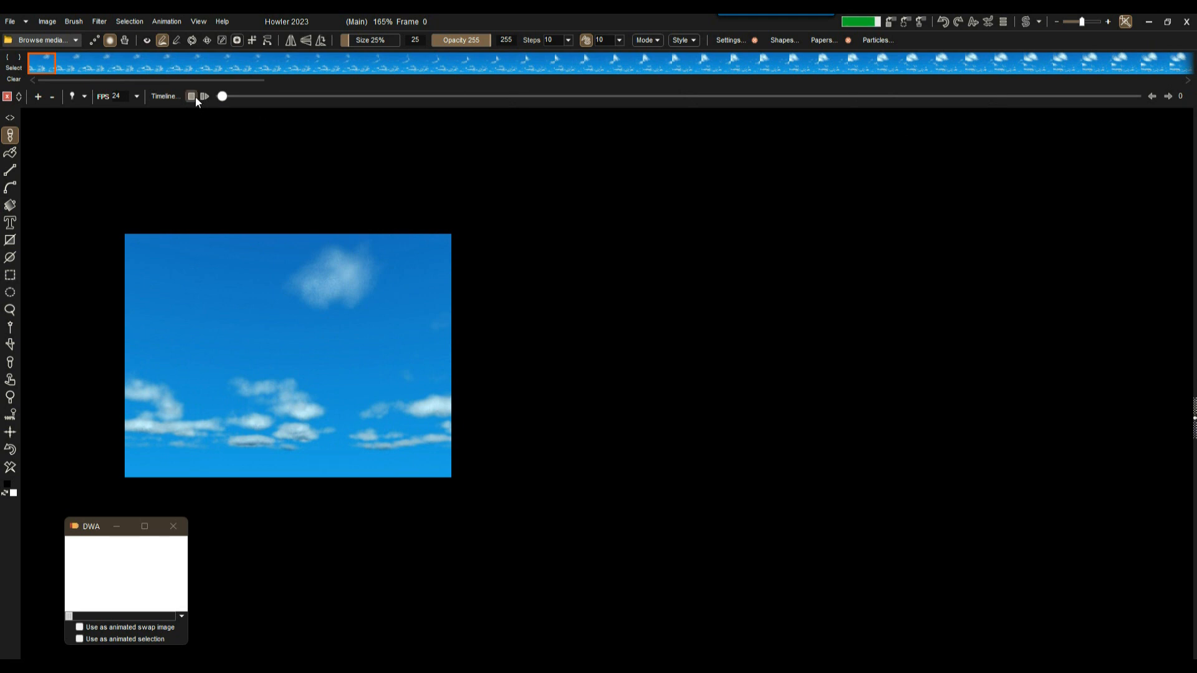
Store the sky animation to disc, move its DWA window aside and close the blank one.
{"action": "left_click", "coordinate": [100, 21]}
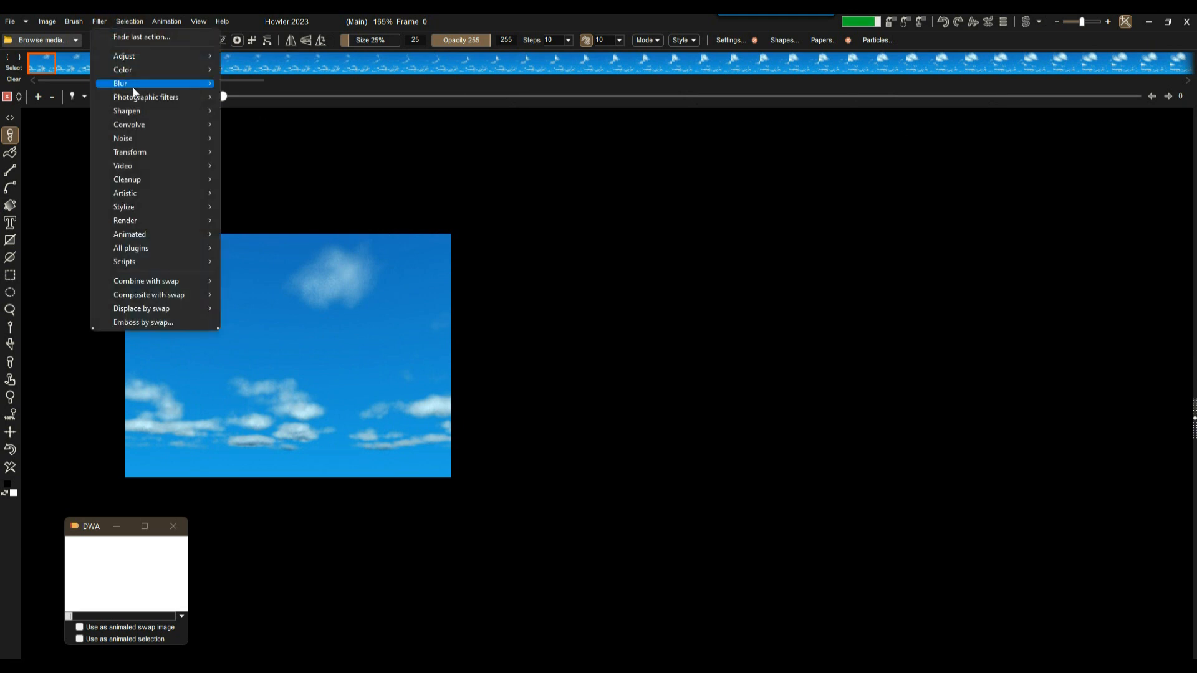
{"action": "left_click", "coordinate": [499, 21]}
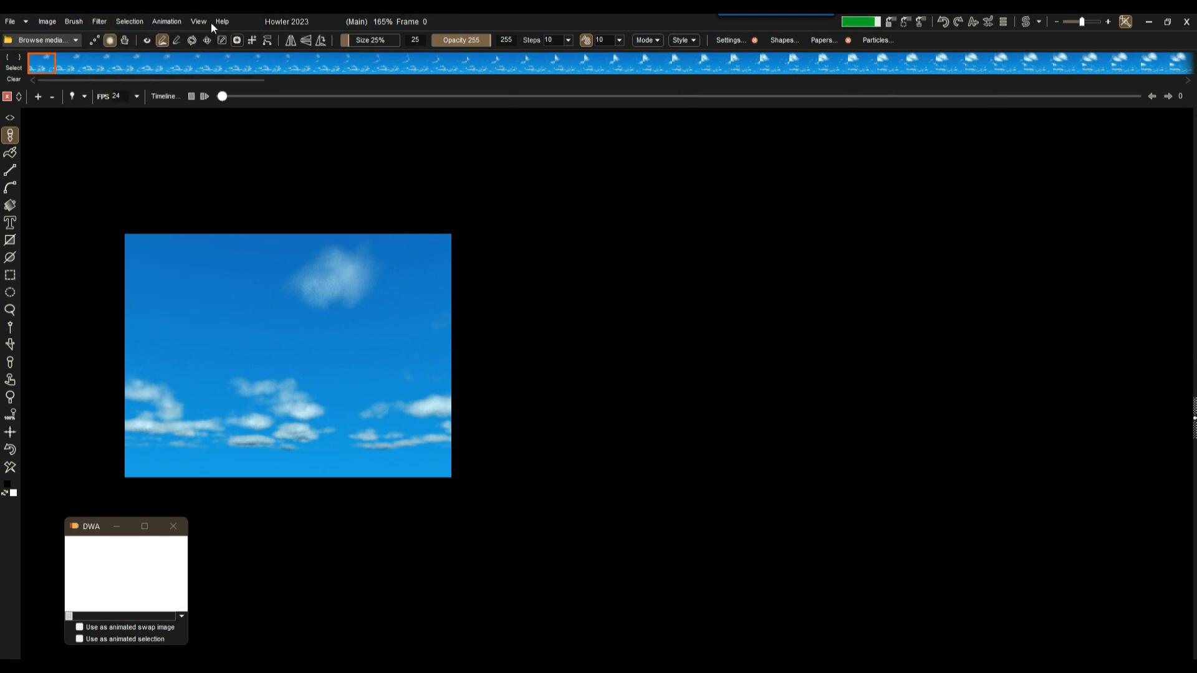
{"action": "left_click", "coordinate": [166, 21]}
{"action": "mouse_move", "coordinate": [216, 77]}
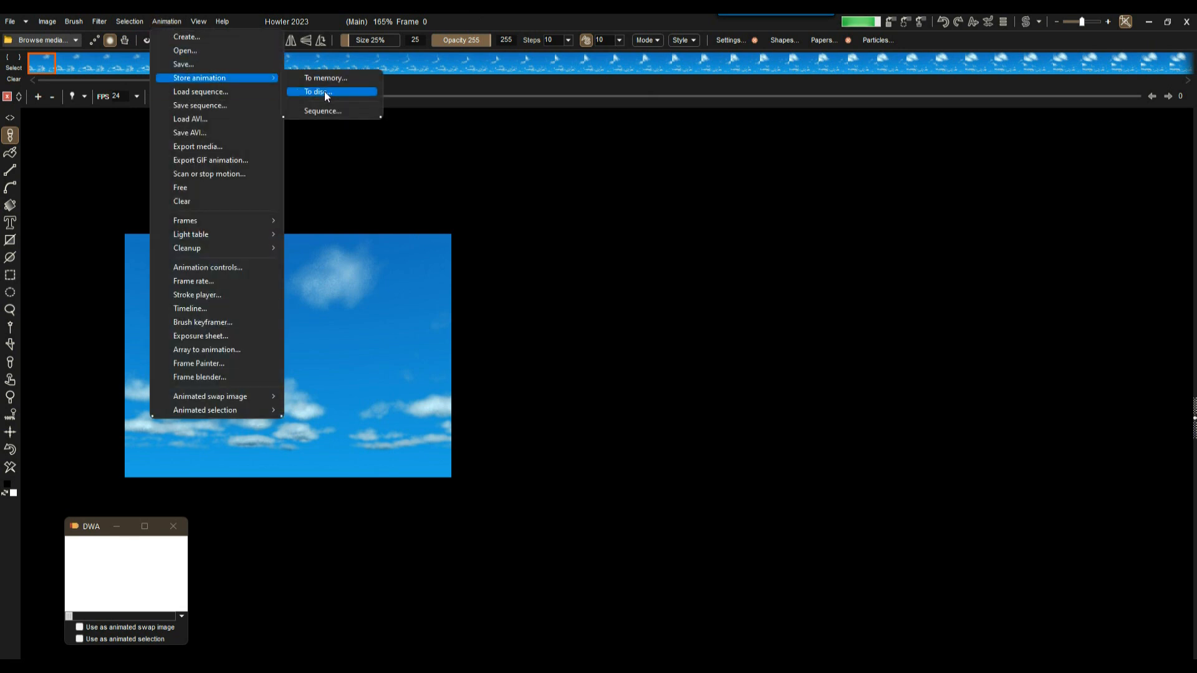
{"action": "left_click", "coordinate": [321, 92]}
{"action": "left_click_drag", "start_coordinate": [66, 507], "coordinate": [276, 528]}
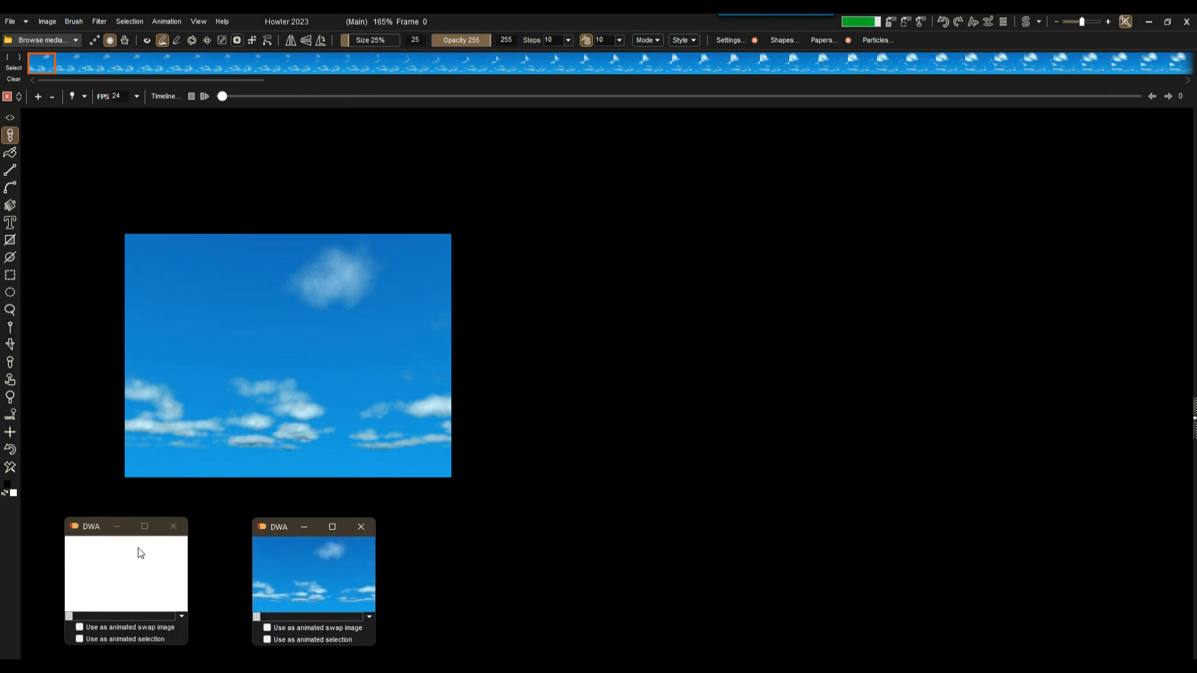
{"action": "left_click", "coordinate": [174, 529]}
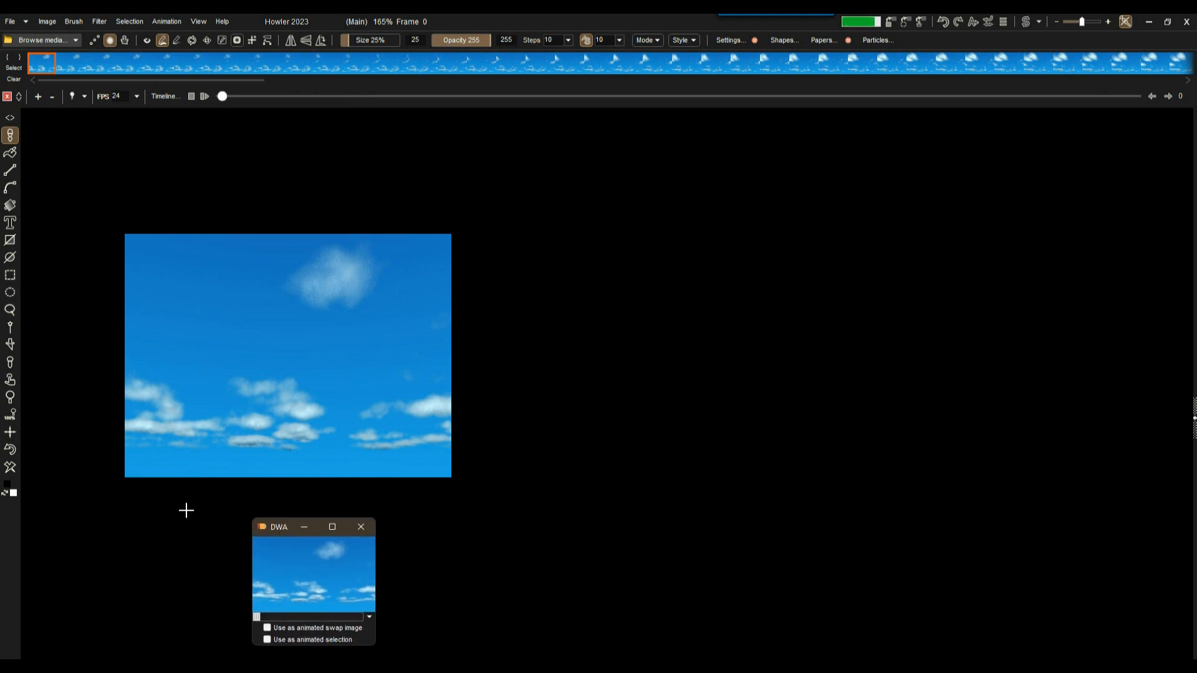
Open the Sky render filter from Filter > Render and reposition its window.
{"action": "left_click", "coordinate": [107, 20]}
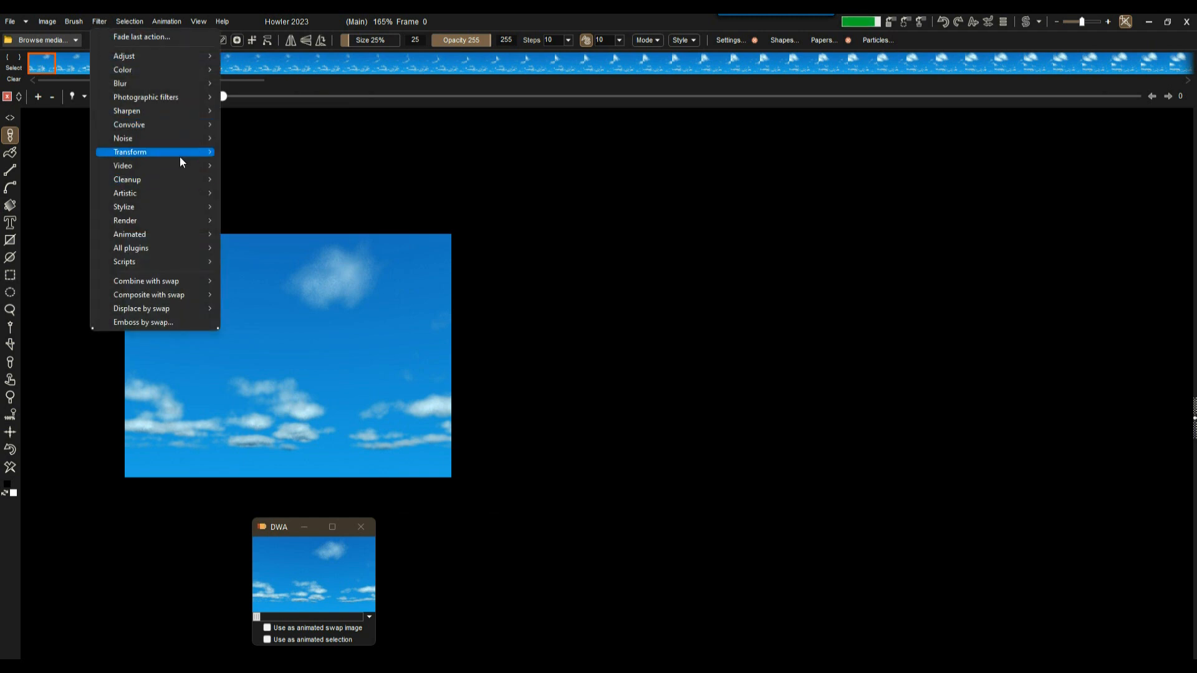
{"action": "mouse_move", "coordinate": [182, 161]}
{"action": "mouse_move", "coordinate": [146, 223]}
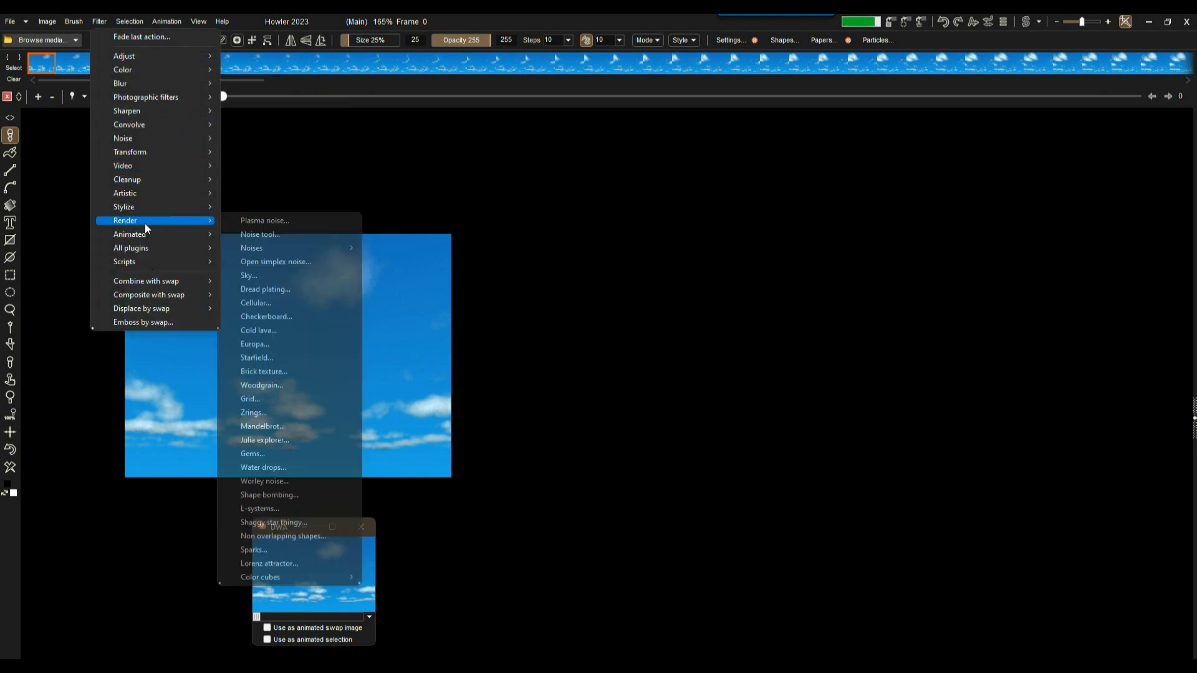
{"action": "left_click", "coordinate": [273, 277]}
{"action": "left_click_drag", "start_coordinate": [536, 179], "coordinate": [726, 155]}
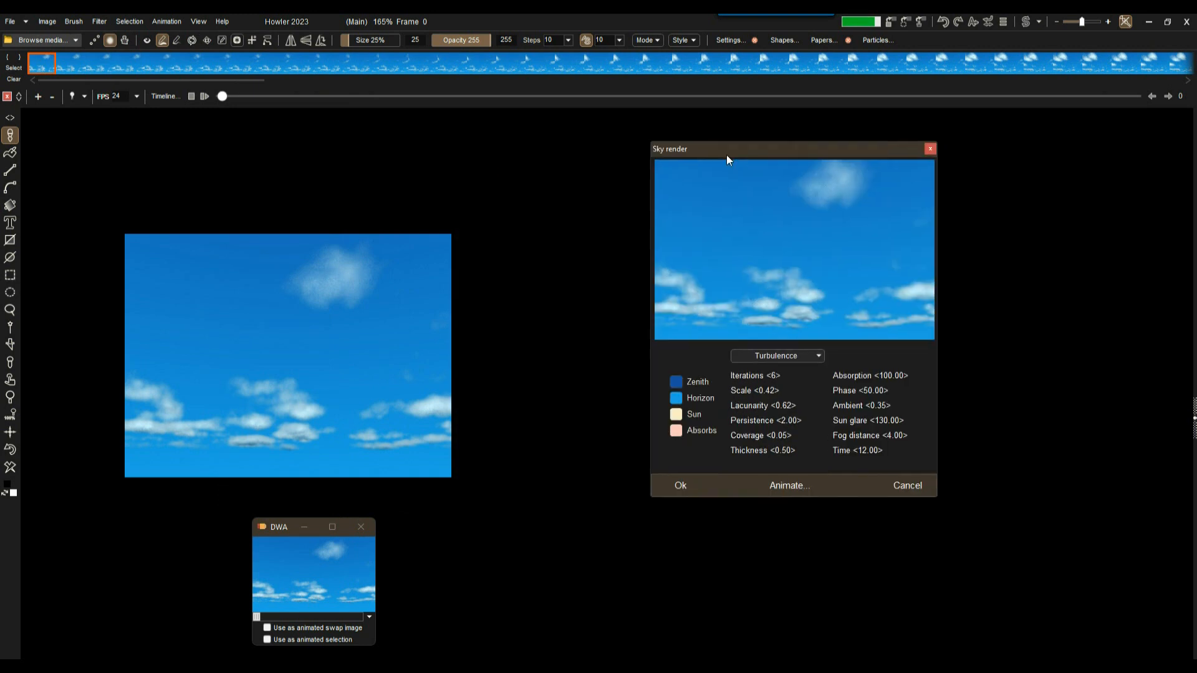
{"action": "left_click_drag", "start_coordinate": [754, 150], "coordinate": [593, 147]}
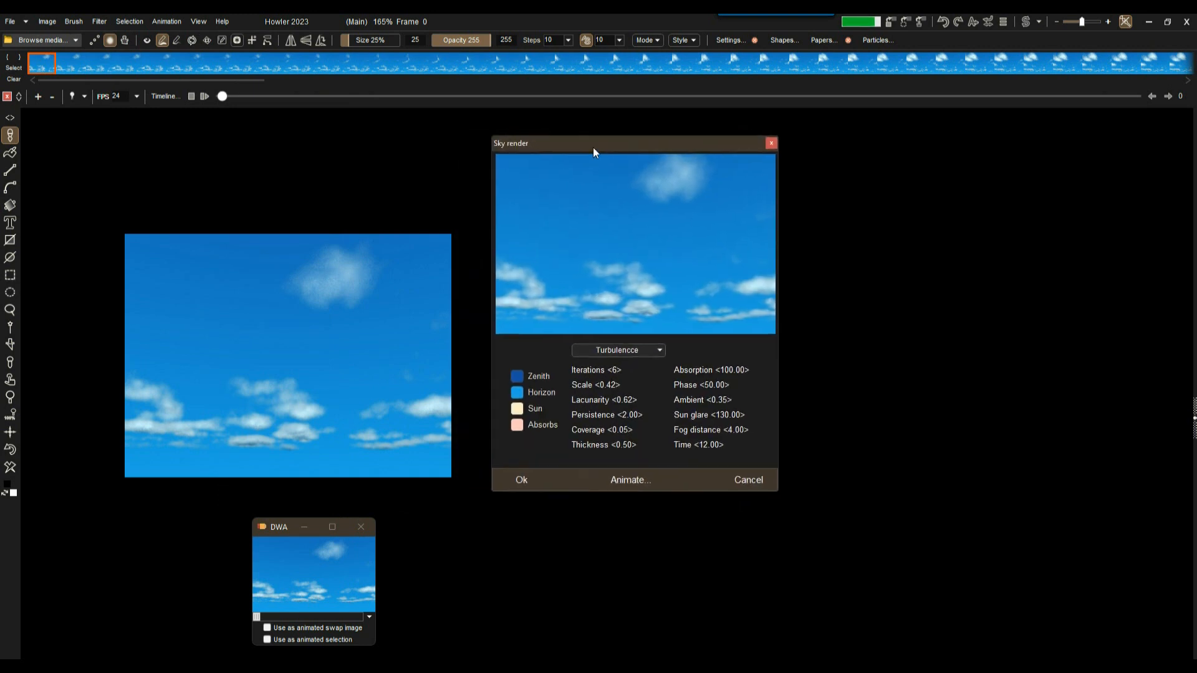
Open the Animate clouds settings beside it and select the Speed z digits for zeroing.
{"action": "left_click", "coordinate": [627, 480]}
{"action": "left_click_drag", "start_coordinate": [602, 184], "coordinate": [901, 152]}
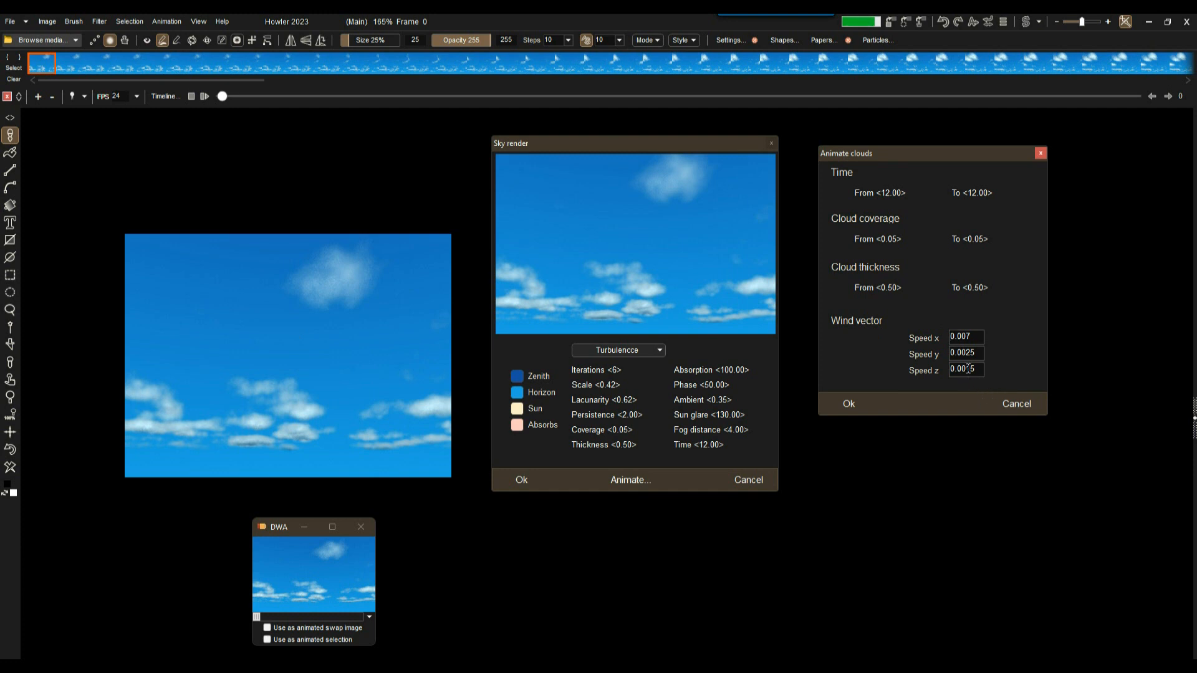
{"action": "left_click_drag", "start_coordinate": [966, 369], "coordinate": [978, 369]}
Test-render the horizontal-only drift, cancel it partway, and reopen the Animate clouds settings.
{"action": "left_click", "coordinate": [848, 401]}
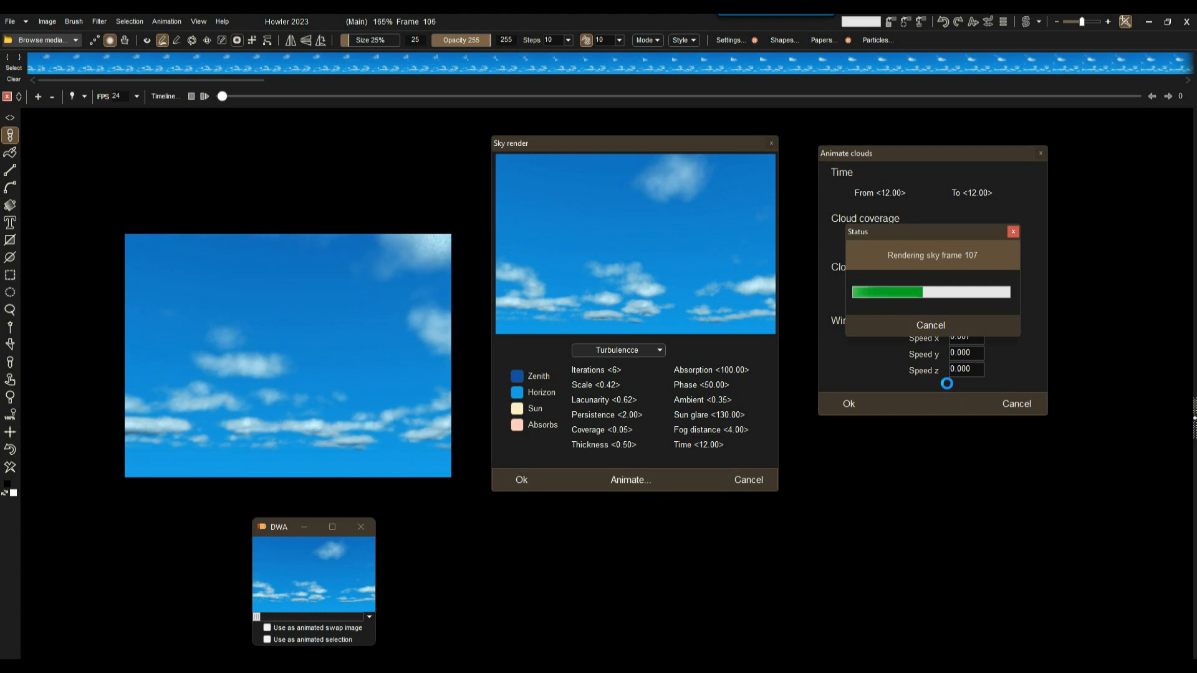
{"action": "left_click", "coordinate": [935, 324]}
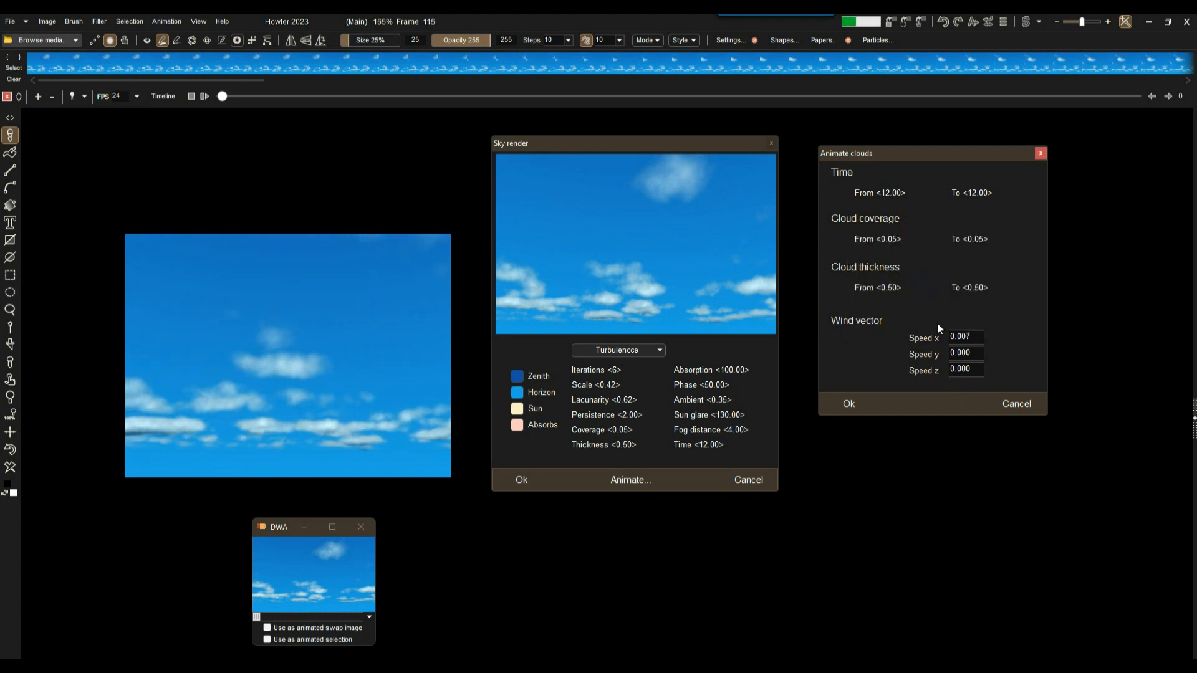
{"action": "left_click", "coordinate": [1040, 153]}
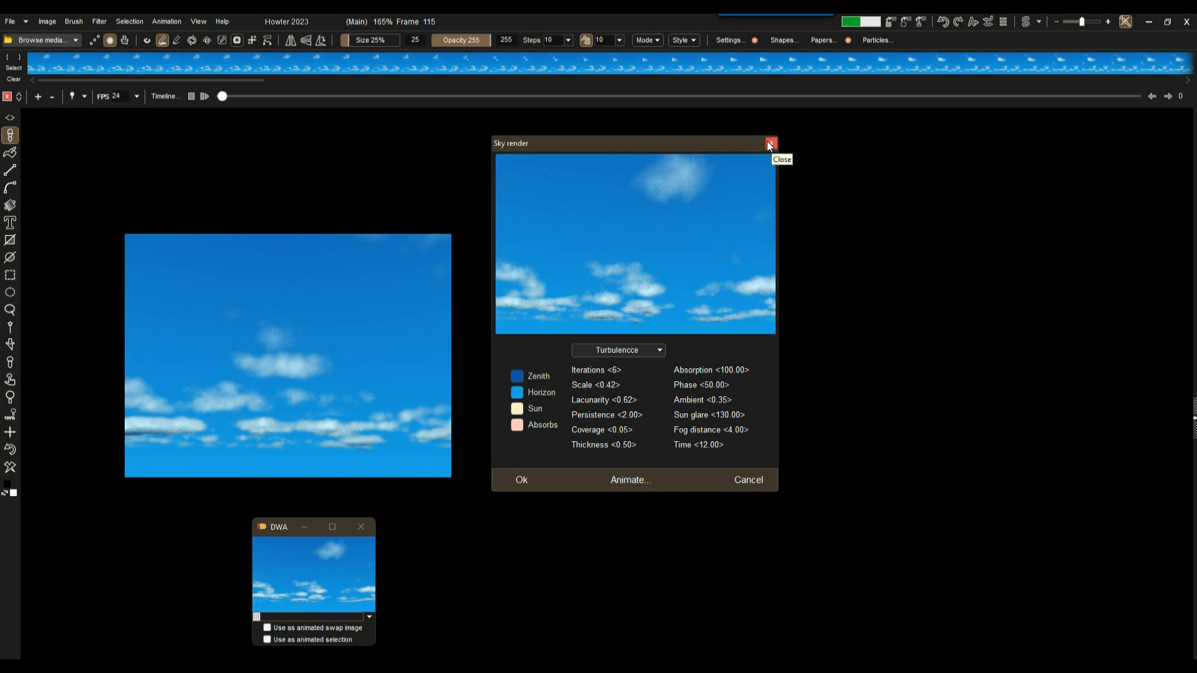
{"action": "left_click", "coordinate": [630, 479]}
{"action": "left_click_drag", "start_coordinate": [650, 189], "coordinate": [939, 157]}
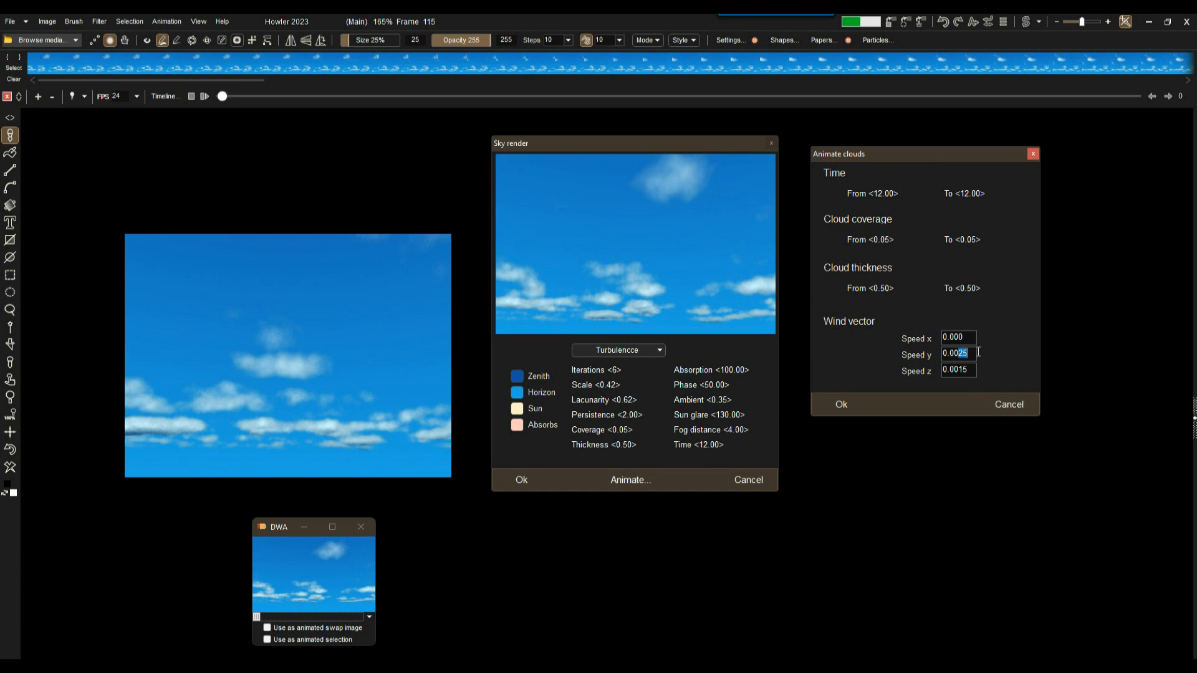
Set Speed y to 0.000, test-render depth-only wind, cancel early, and begin entering -0.009 for Speed z.
{"action": "type", "text": "0"}
{"action": "left_click_drag", "start_coordinate": [958, 369], "coordinate": [970, 369]}
{"action": "left_click", "coordinate": [844, 404]}
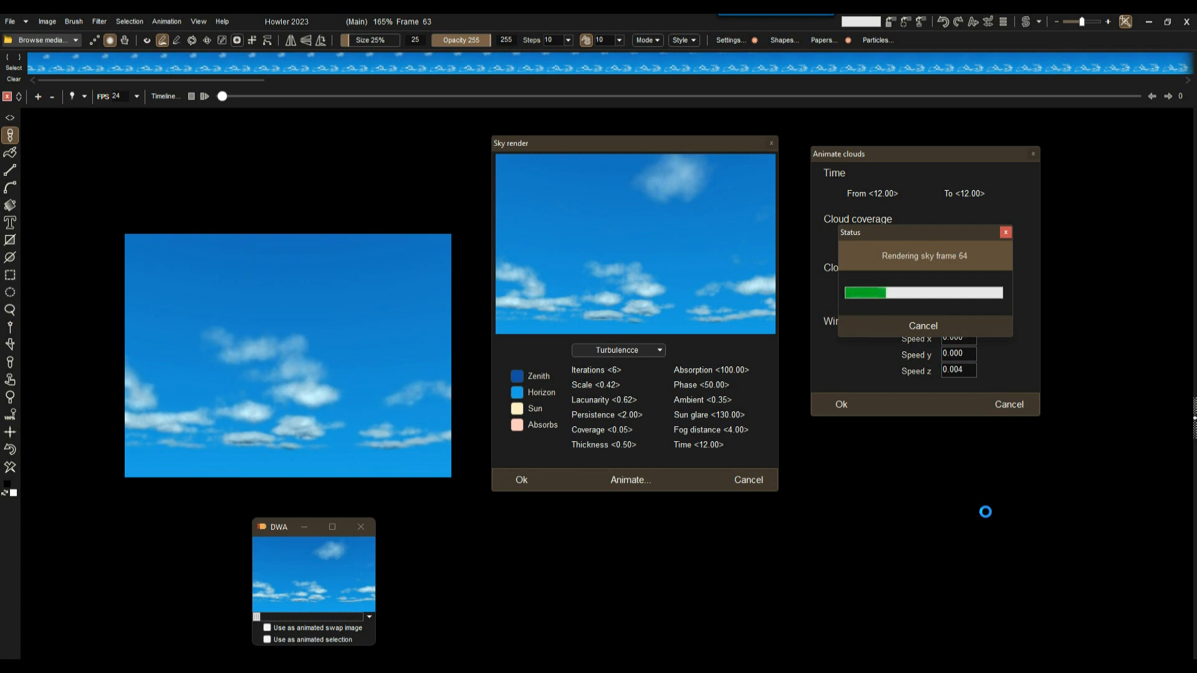
{"action": "left_click", "coordinate": [916, 323]}
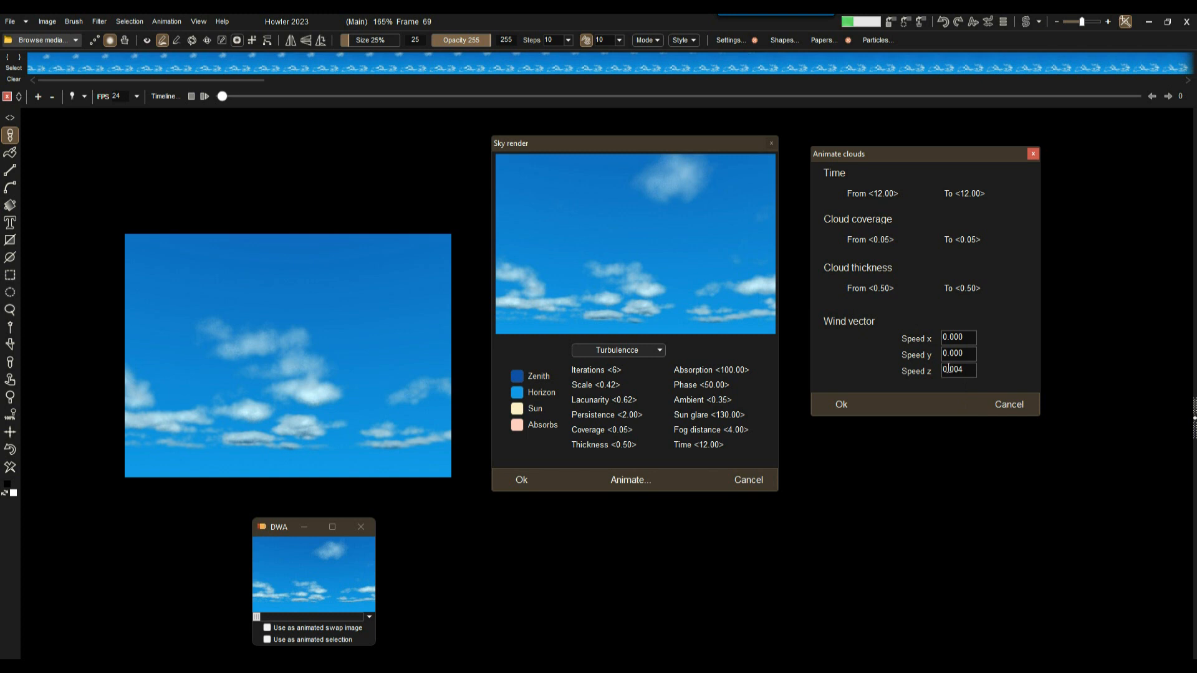
{"action": "type", "text": "-"}
Test-render the -0.009 depth wind and cancel it at frame 77.
{"action": "left_click", "coordinate": [850, 404]}
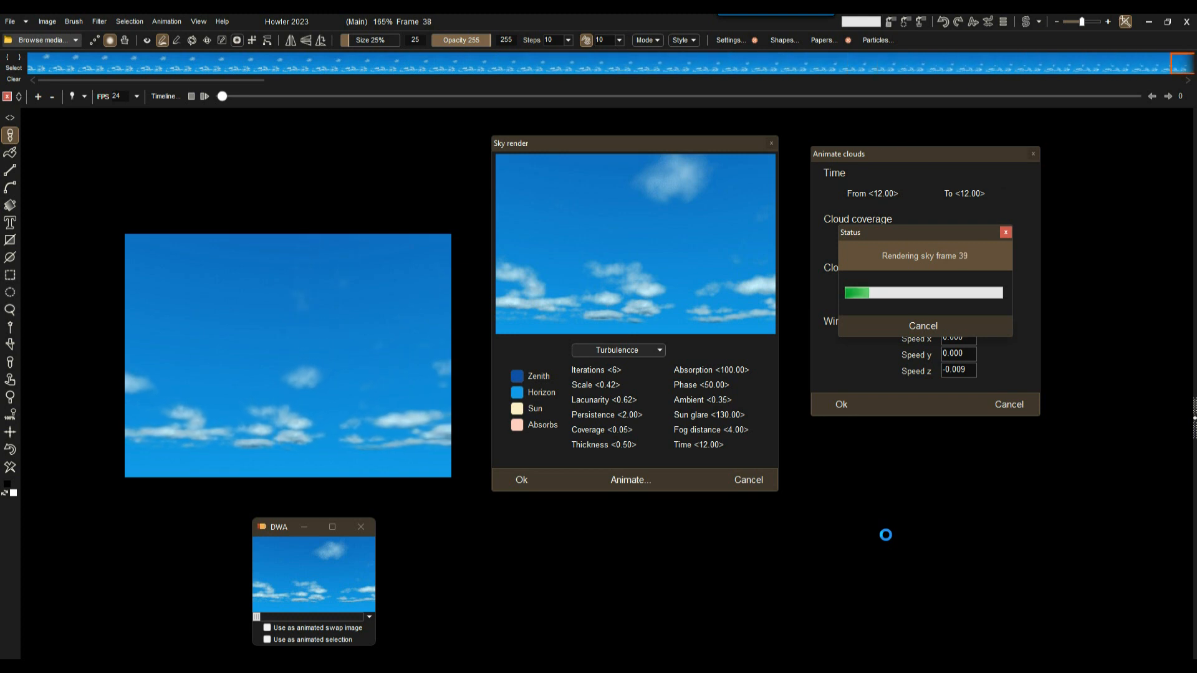
{"action": "left_click_drag", "start_coordinate": [921, 238], "coordinate": [1052, 189]}
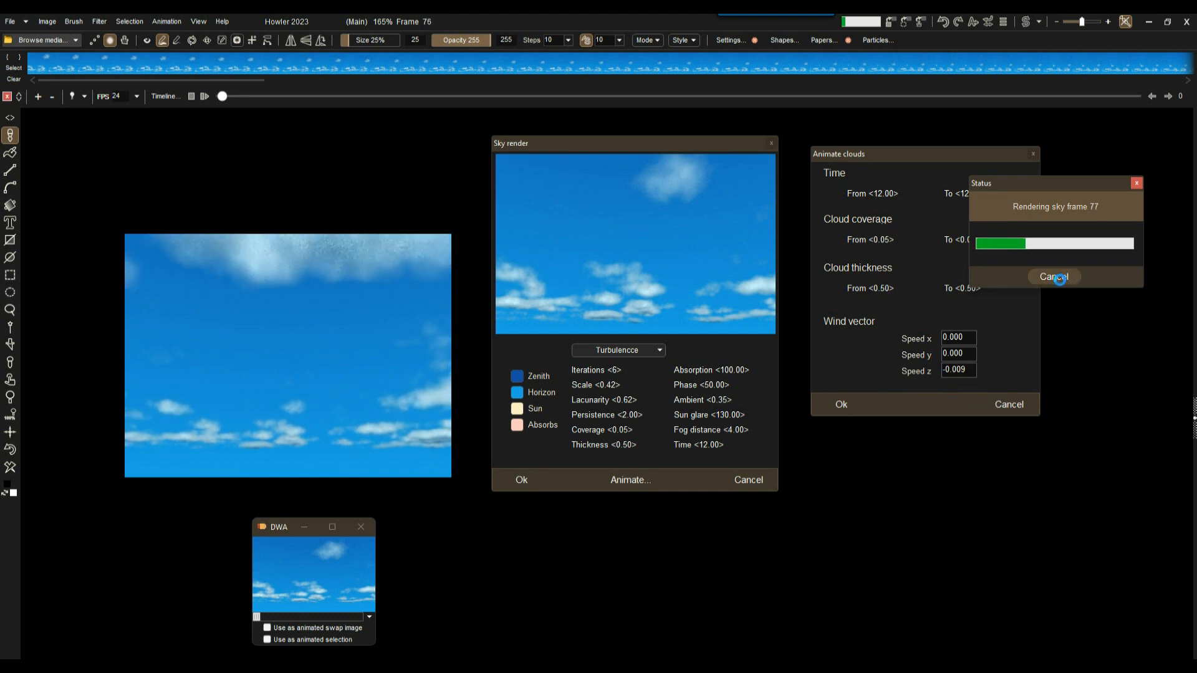
{"action": "left_click", "coordinate": [1055, 277]}
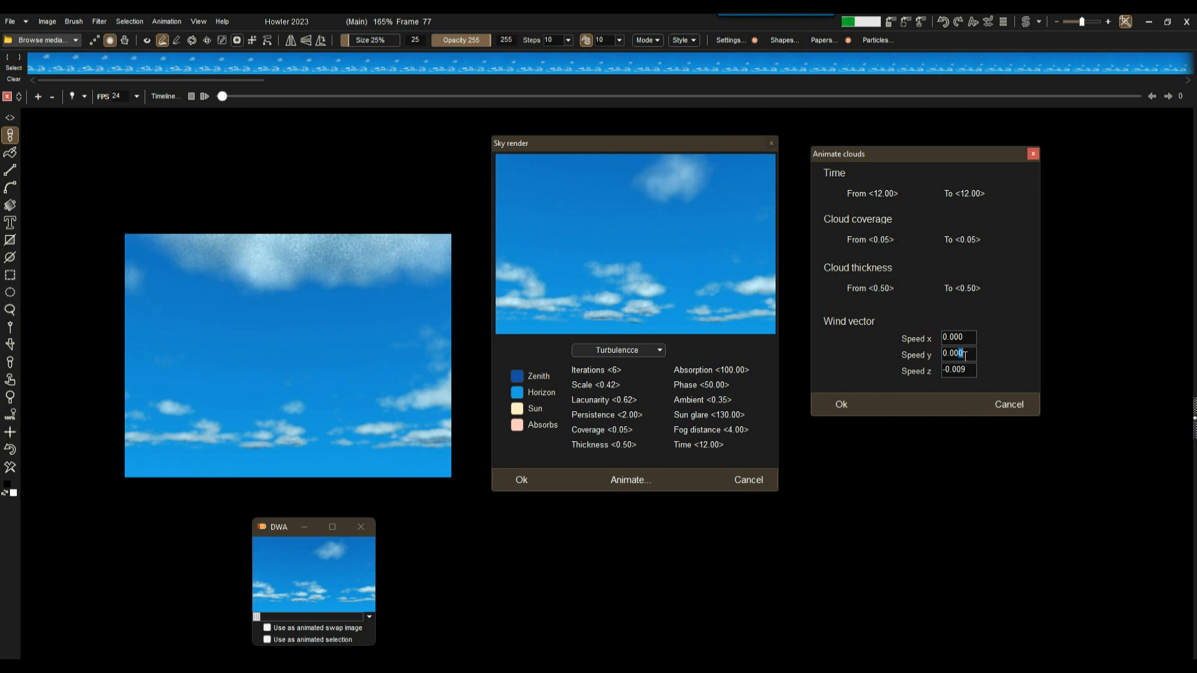
Change the wind to Speed y 0.002 and Speed z -0.000.
{"action": "type", "text": "02"}
{"action": "left_click_drag", "start_coordinate": [963, 372], "coordinate": [968, 369]}
{"action": "type", "text": "0"}
{"action": "left_click_drag", "start_coordinate": [971, 368], "coordinate": [936, 371]}
{"action": "double_click", "coordinate": [967, 338]}
Render the 0.002 vertical-wind clouds, halt at frame 187, and close Animate clouds and Sky render.
{"action": "left_click", "coordinate": [843, 403]}
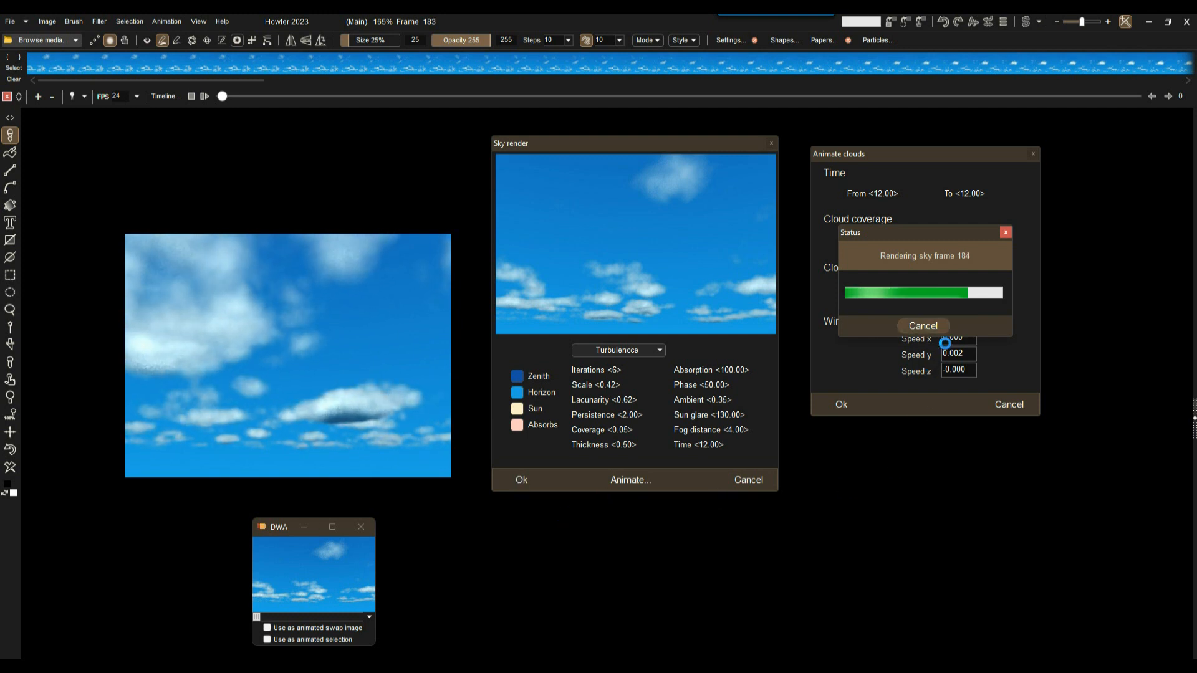
{"action": "left_click", "coordinate": [926, 327]}
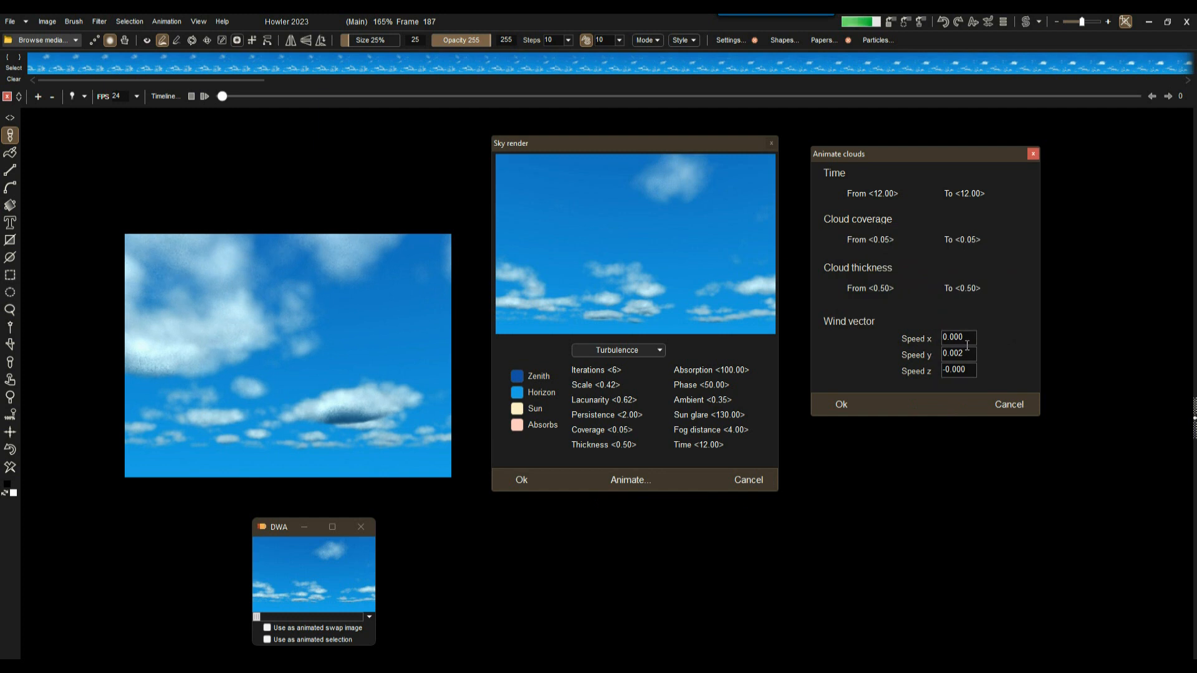
{"action": "left_click", "coordinate": [1032, 154]}
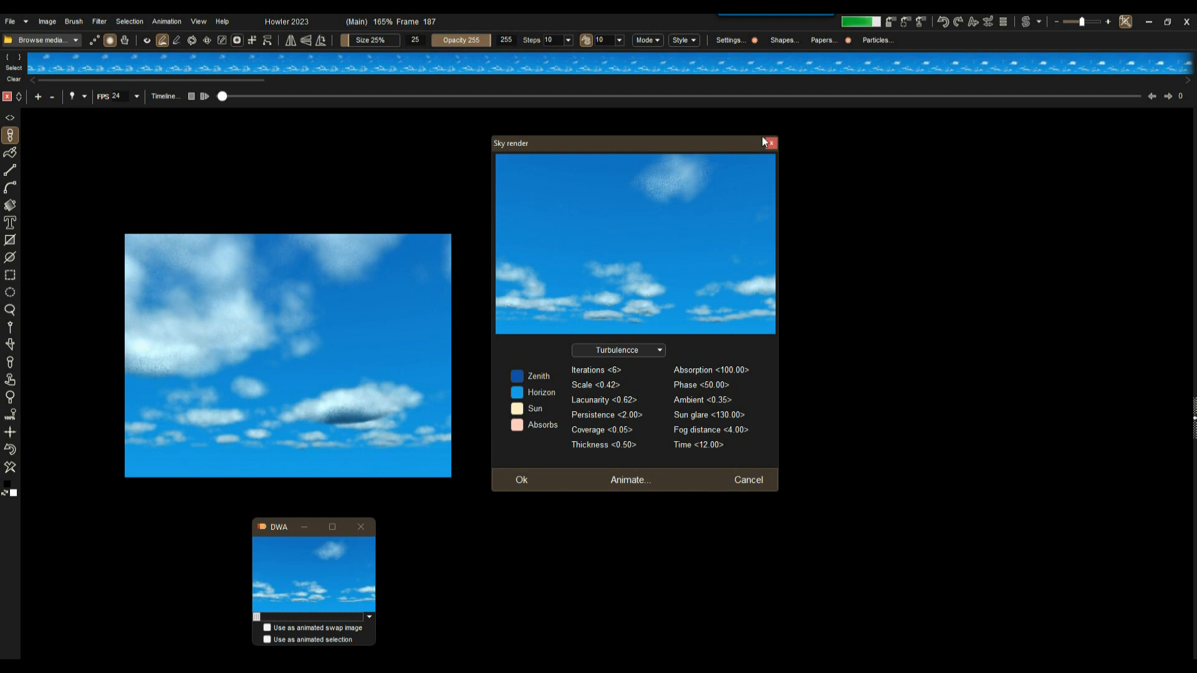
{"action": "left_click", "coordinate": [771, 144]}
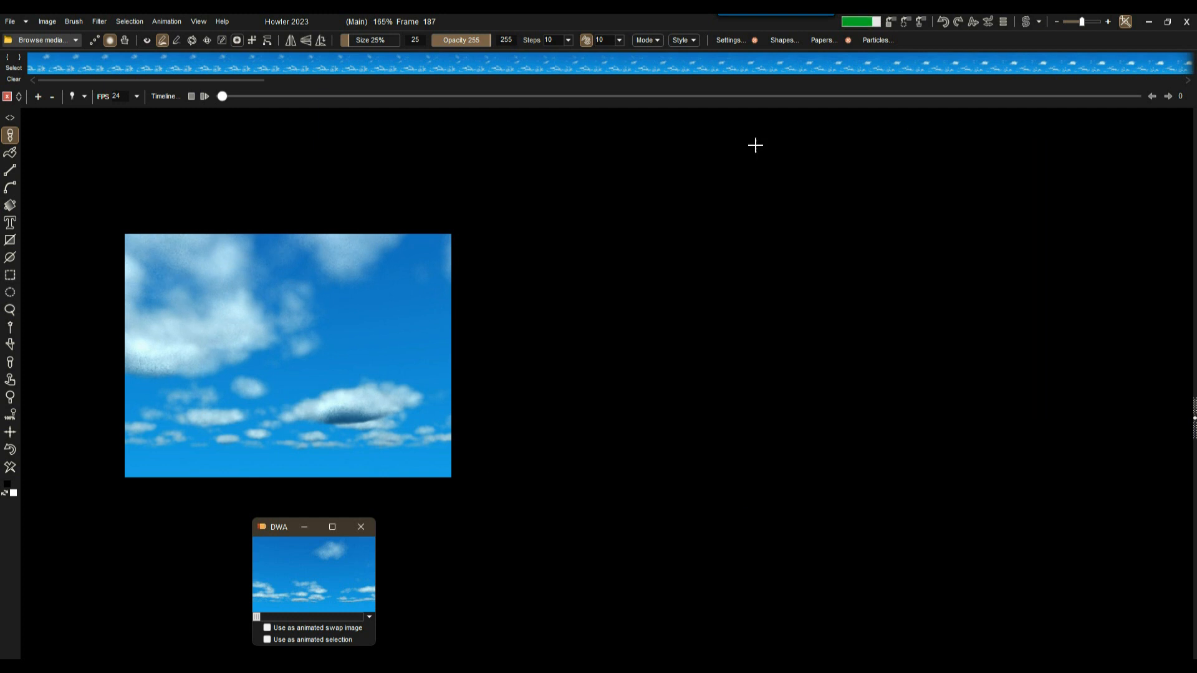
Open Filter > Render > Sky with its Animate clouds dialog, moved to the right.
{"action": "left_click", "coordinate": [96, 22]}
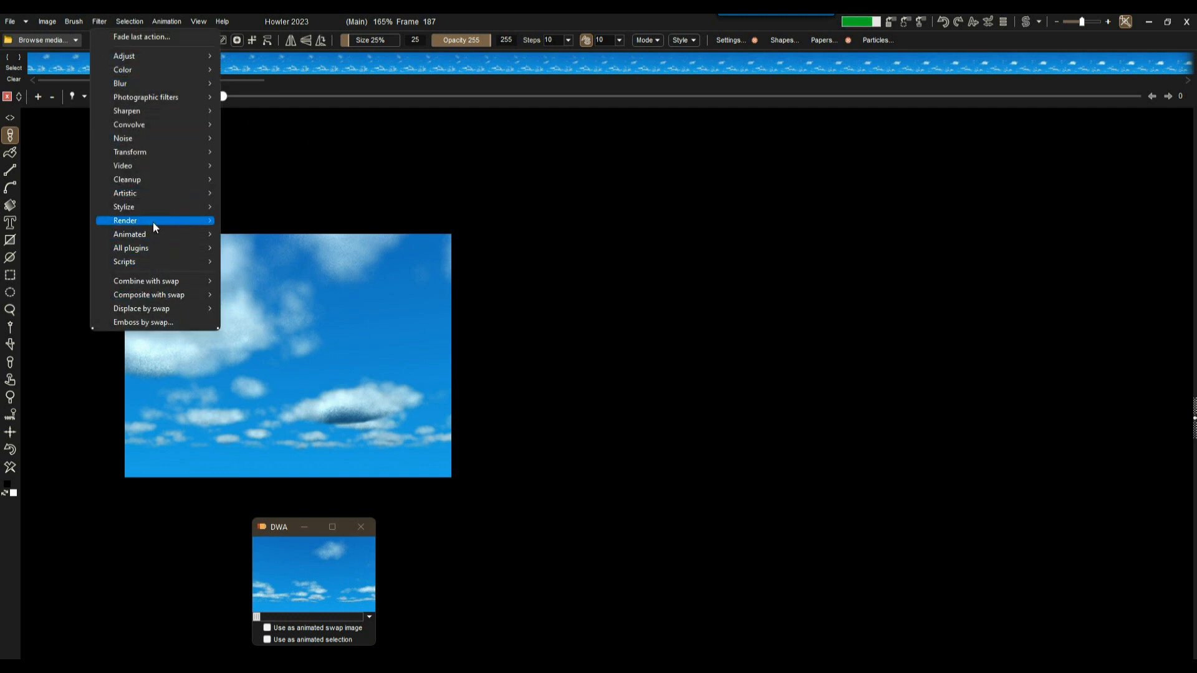
{"action": "mouse_move", "coordinate": [157, 221]}
{"action": "left_click", "coordinate": [254, 277]}
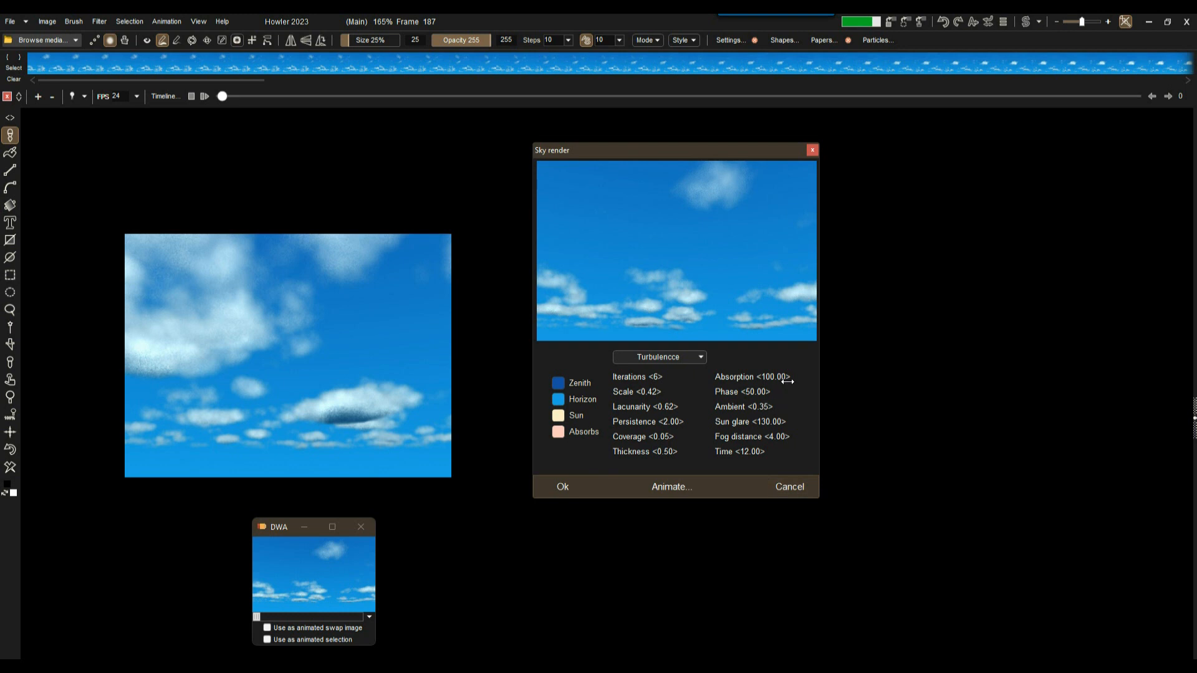
{"action": "left_click", "coordinate": [667, 487]}
{"action": "left_click_drag", "start_coordinate": [648, 192], "coordinate": [949, 198]}
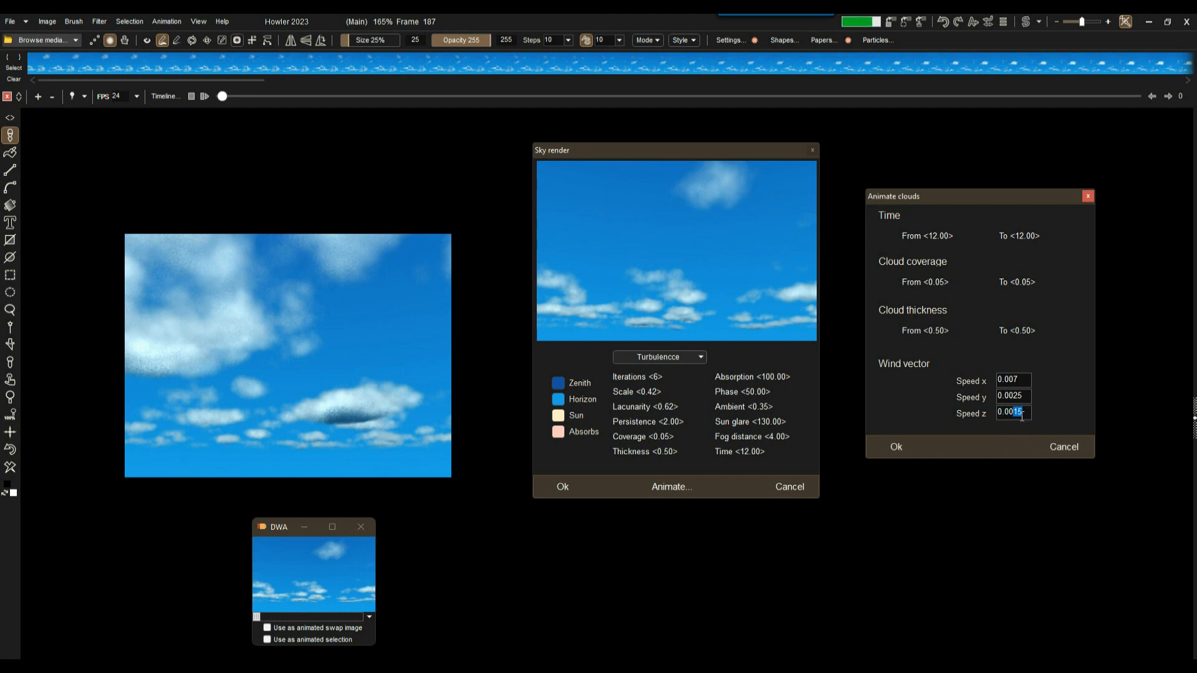
Enter -0.005 for Speed z, correcting the minus sign, and select the Speed y digits.
{"action": "type", "text": "4"}
{"action": "left_click", "coordinate": [999, 413]}
{"action": "type", "text": "-"}
{"action": "left_click", "coordinate": [1023, 414]}
{"action": "left_click", "coordinate": [997, 412]}
{"action": "key", "text": "Delete"}
{"action": "left_click", "coordinate": [1027, 415]}
{"action": "type", "text": "5"}
{"action": "left_click_drag", "start_coordinate": [1020, 412], "coordinate": [1026, 412]}
{"action": "left_click_drag", "start_coordinate": [1016, 412], "coordinate": [1024, 414]}
{"action": "type", "text": "-"}
{"action": "left_click_drag", "start_coordinate": [1013, 395], "coordinate": [1020, 395]}
Finish Speed y as 0.002, render the clouds, stop at frame 160, and close both settings windows.
{"action": "type", "text": "2"}
{"action": "left_click", "coordinate": [908, 447]}
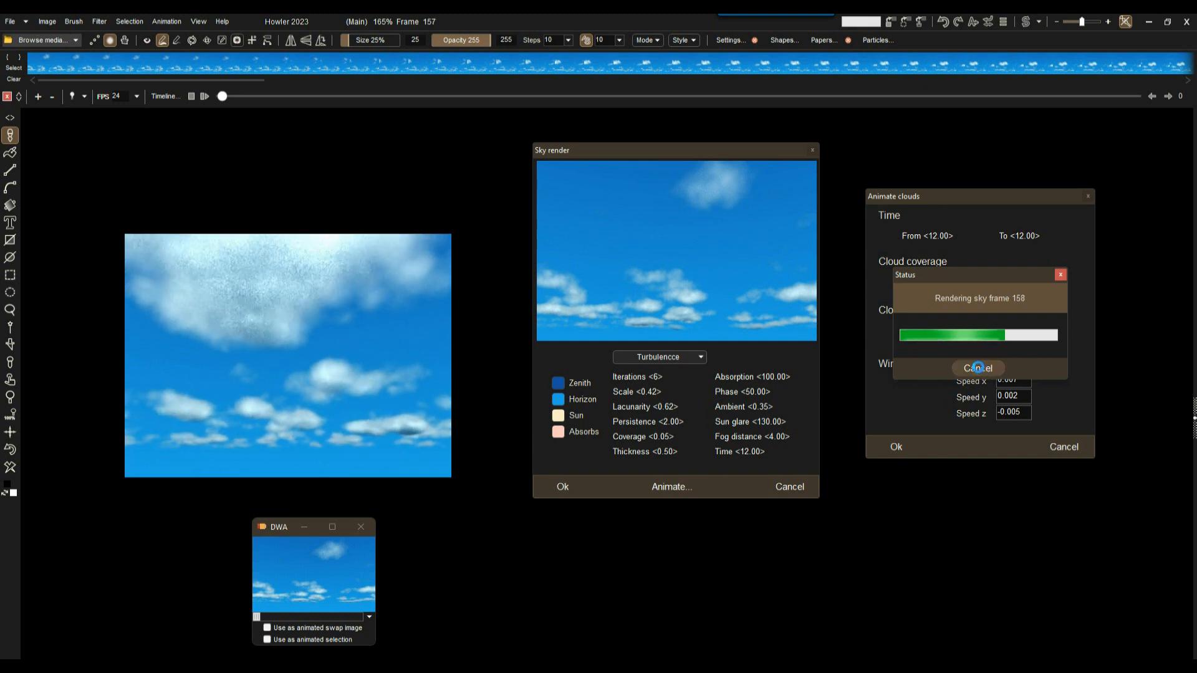
{"action": "left_click", "coordinate": [978, 368]}
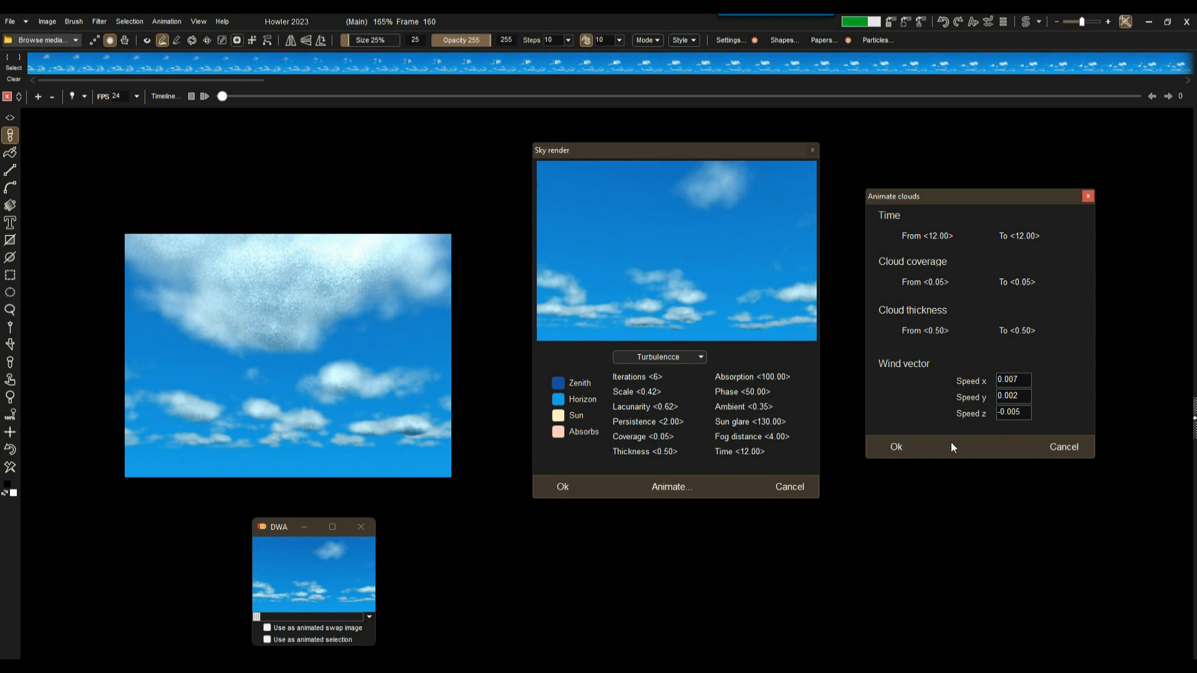
{"action": "left_click", "coordinate": [1088, 197]}
{"action": "left_click", "coordinate": [812, 151]}
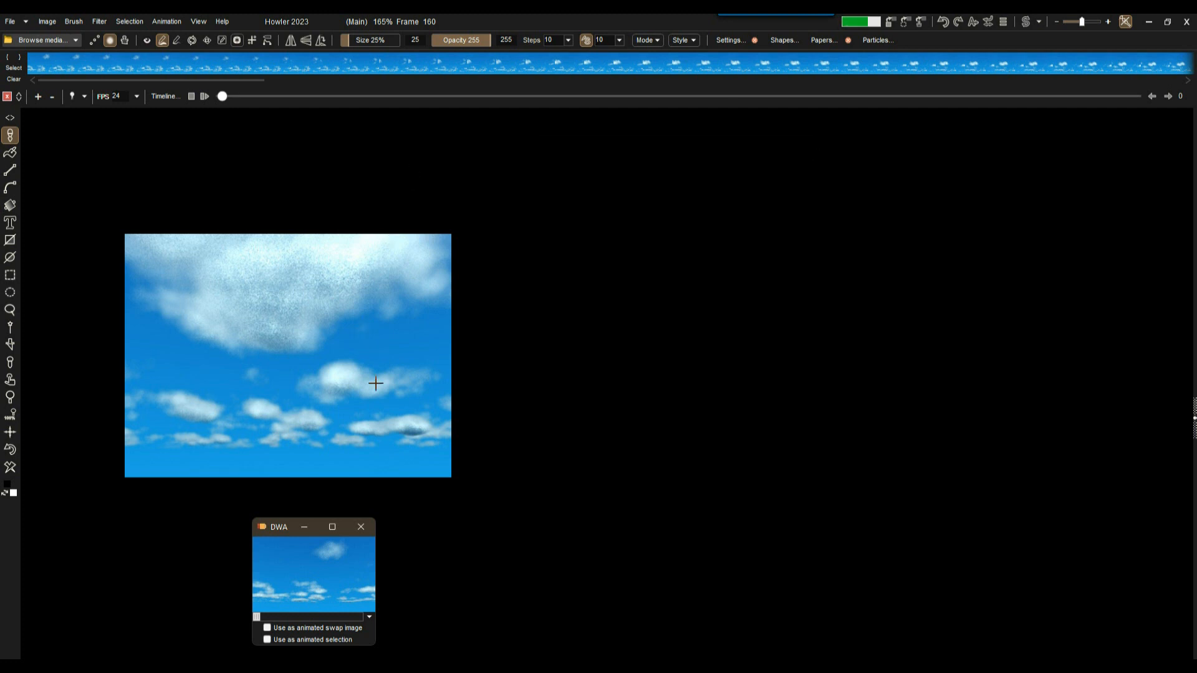
Close the old sky document and create a blank white 720 x 576 PAL D1 canvas, centred in view.
{"action": "left_click", "coordinate": [11, 23]}
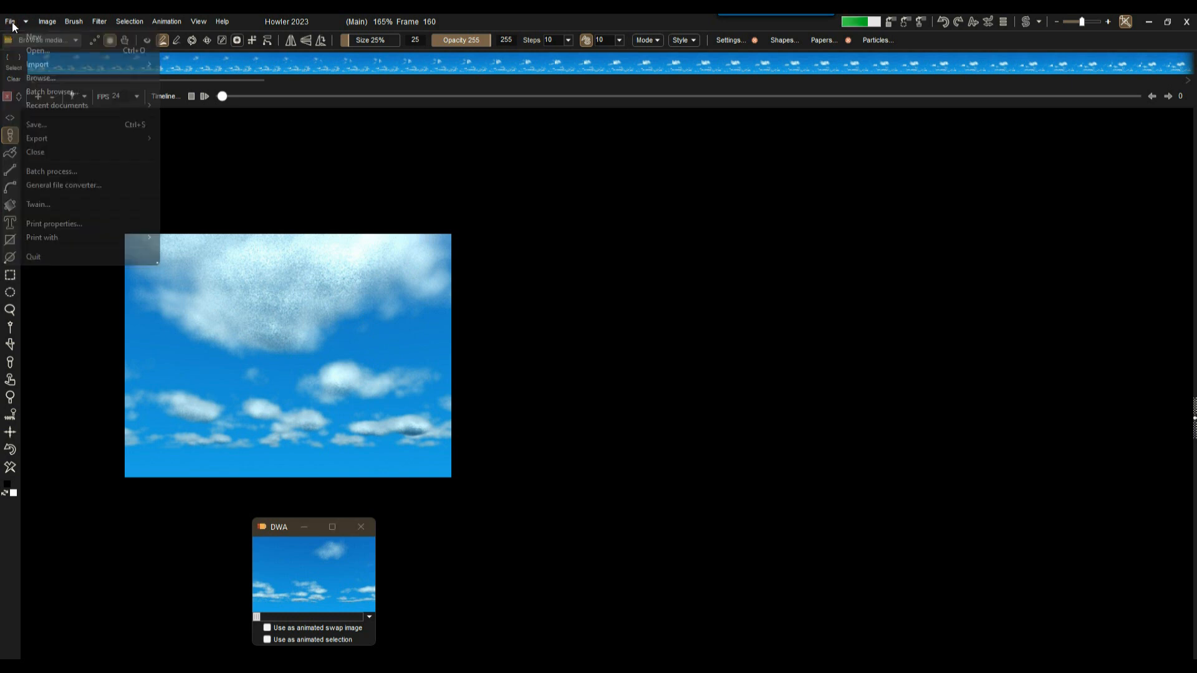
{"action": "left_click", "coordinate": [35, 37]}
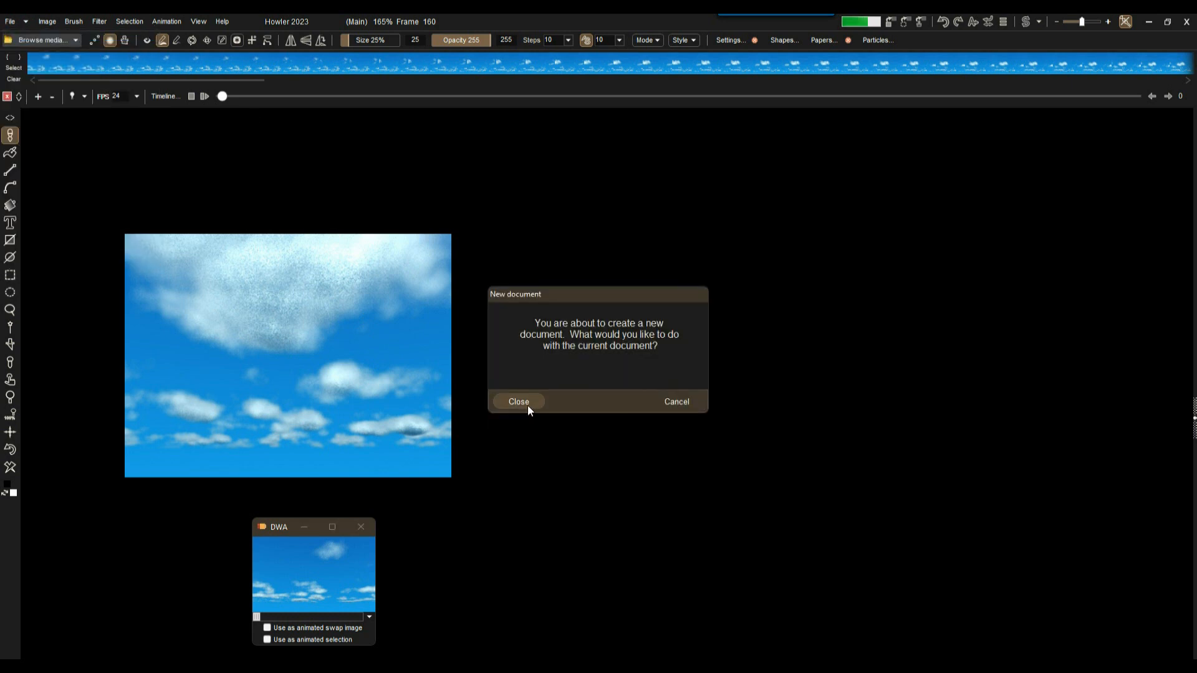
{"action": "left_click", "coordinate": [524, 404]}
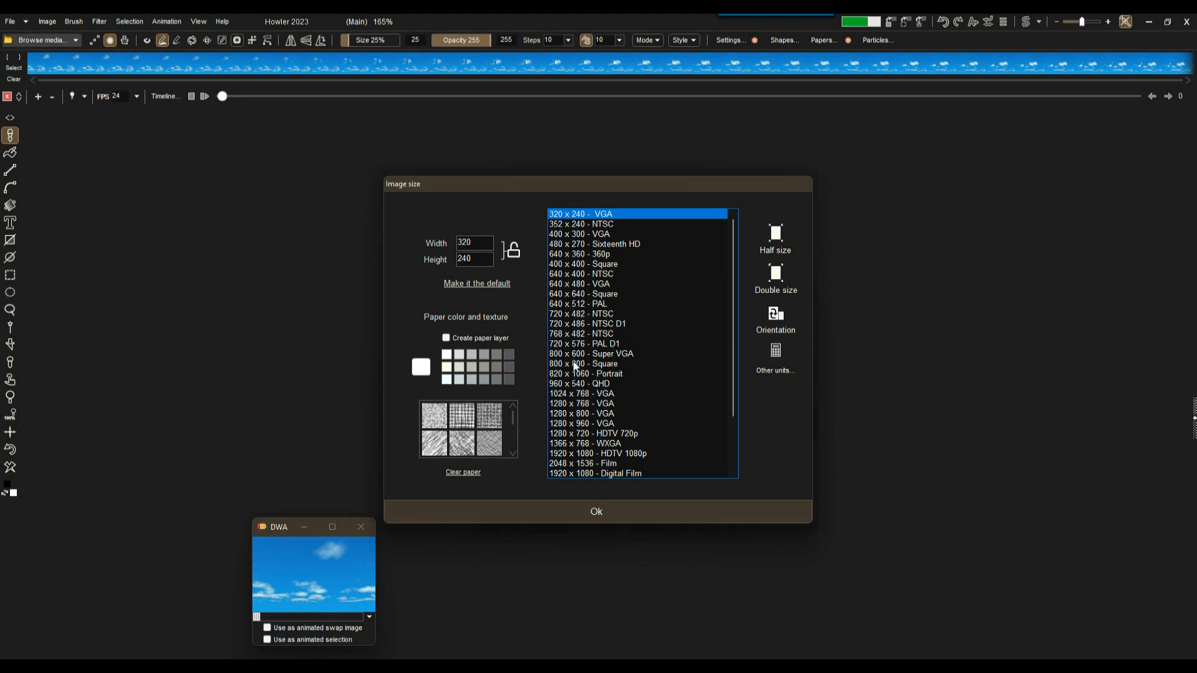
{"action": "left_click", "coordinate": [559, 346]}
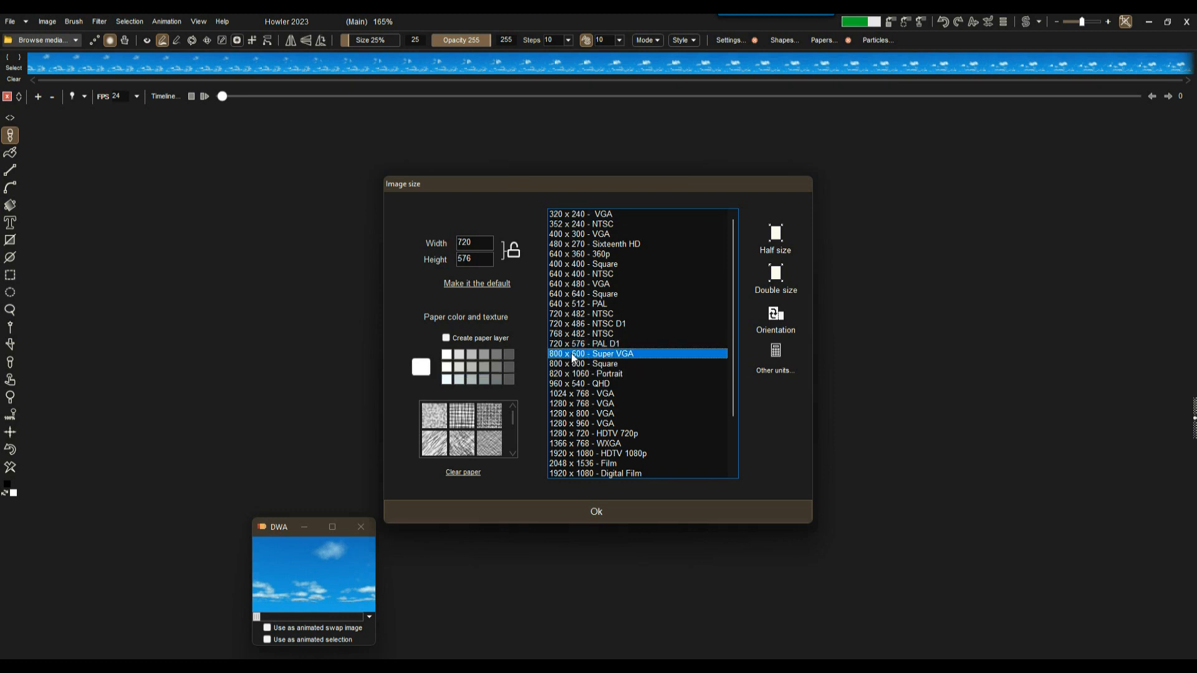
{"action": "left_click", "coordinate": [590, 511]}
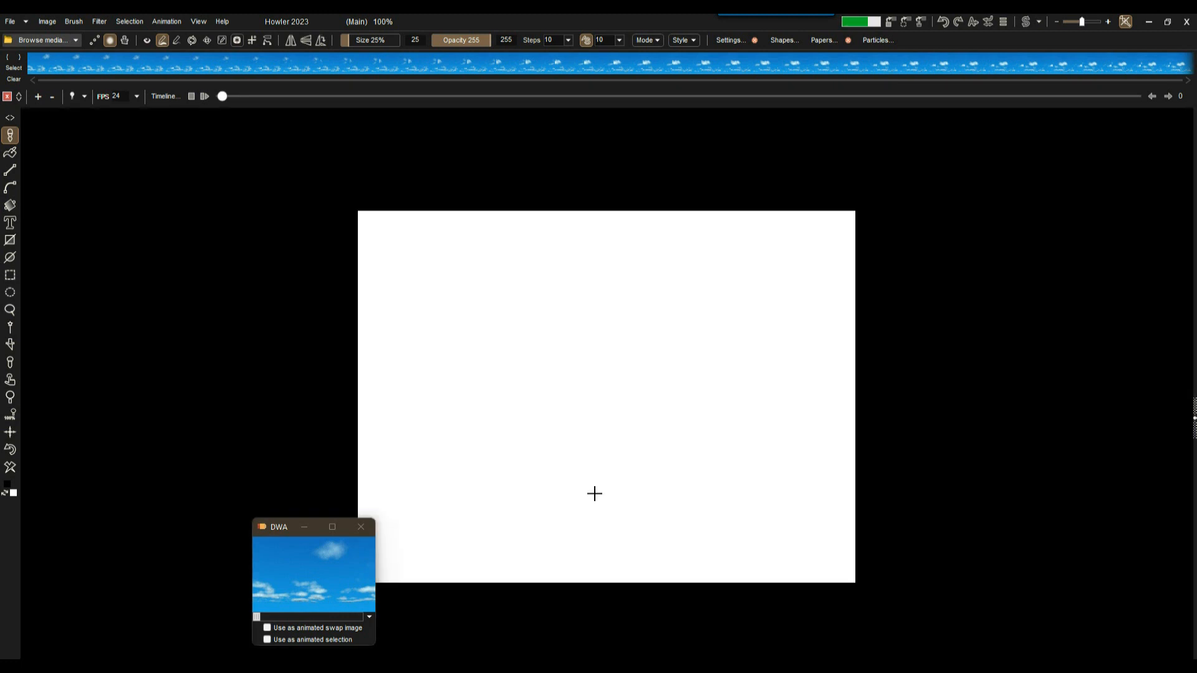
{"action": "left_click_drag", "start_coordinate": [287, 531], "coordinate": [78, 527]}
{"action": "left_click_drag", "start_coordinate": [439, 337], "coordinate": [341, 291]}
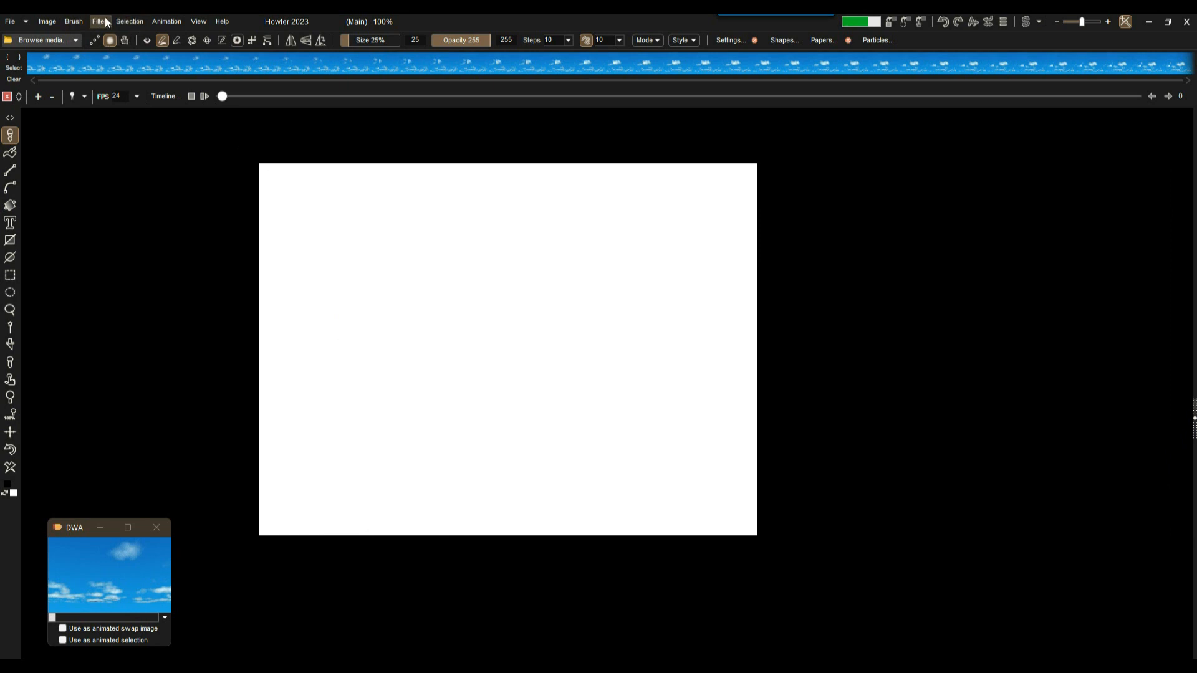
Create a 345-frame, 24 fps animation from the blank white canvas.
{"action": "left_click", "coordinate": [166, 21]}
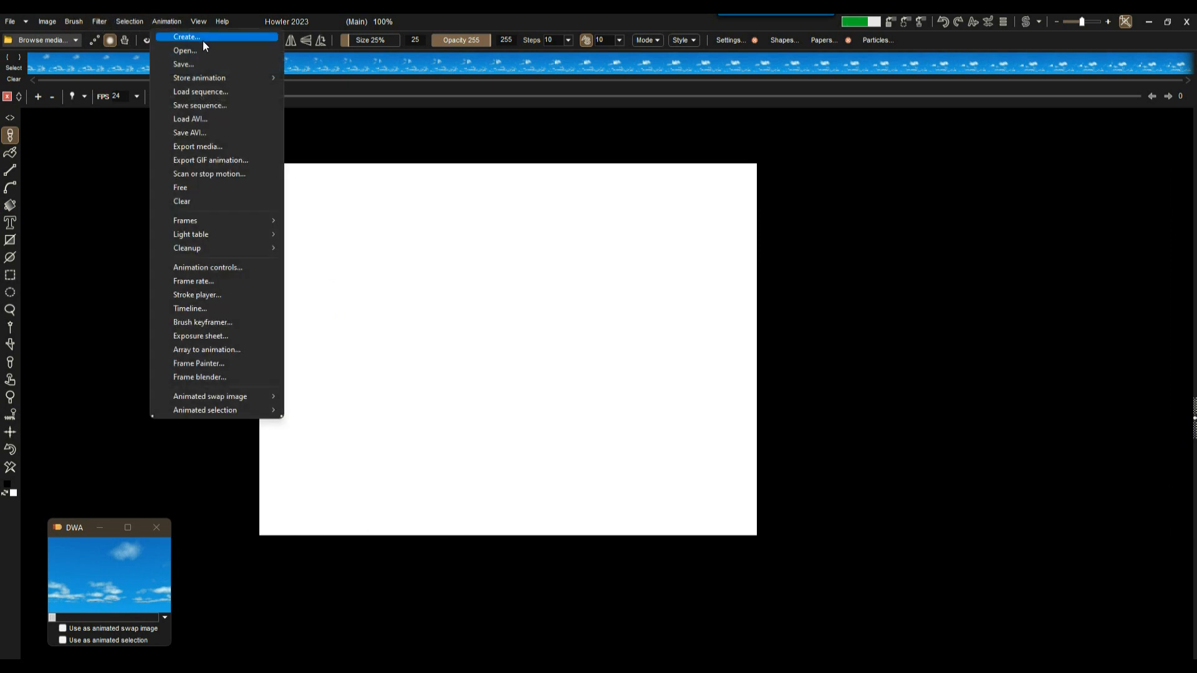
{"action": "left_click", "coordinate": [204, 40]}
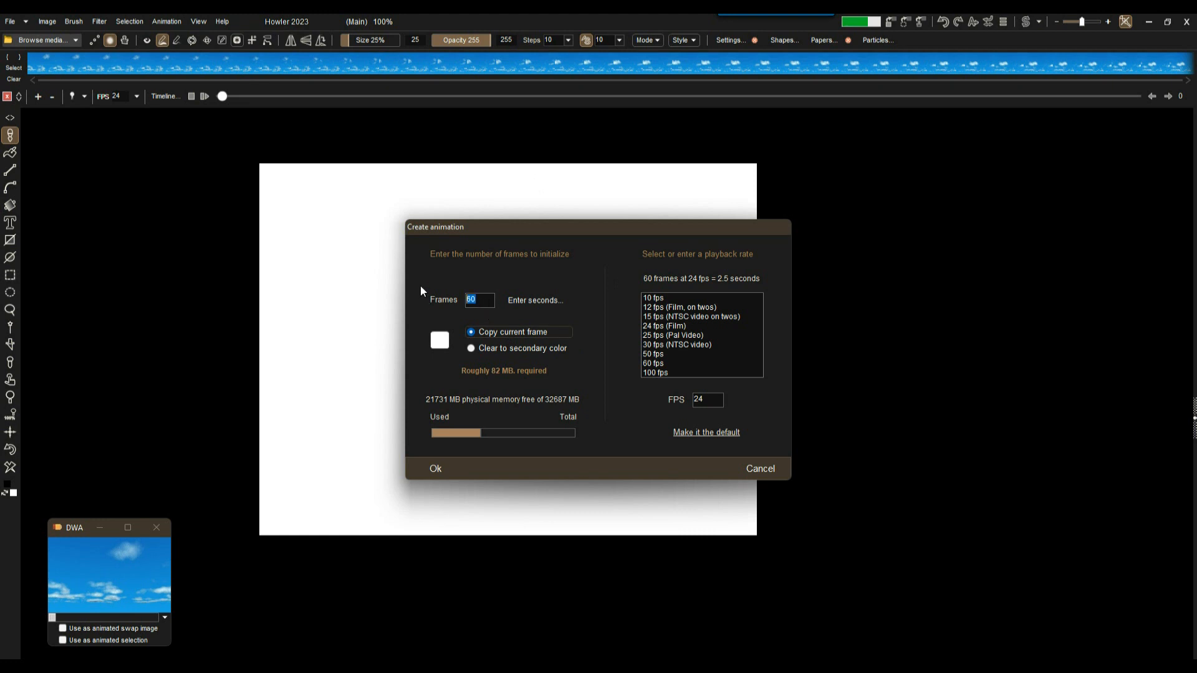
{"action": "type", "text": "345"}
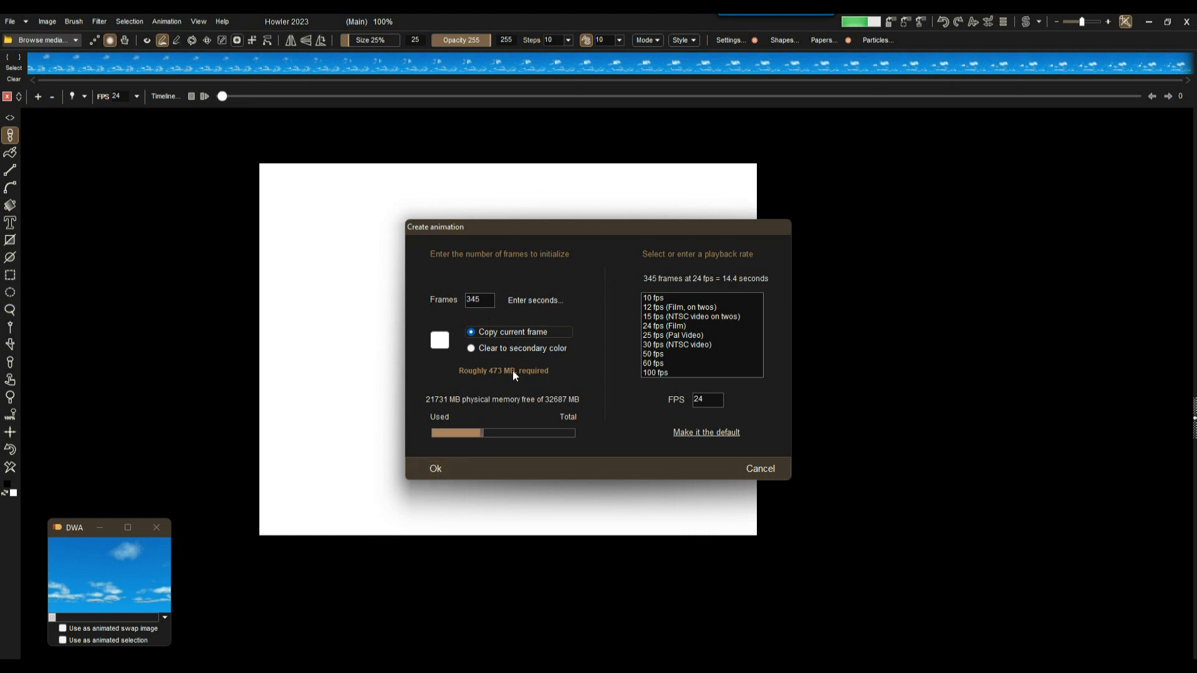
{"action": "left_click", "coordinate": [432, 467]}
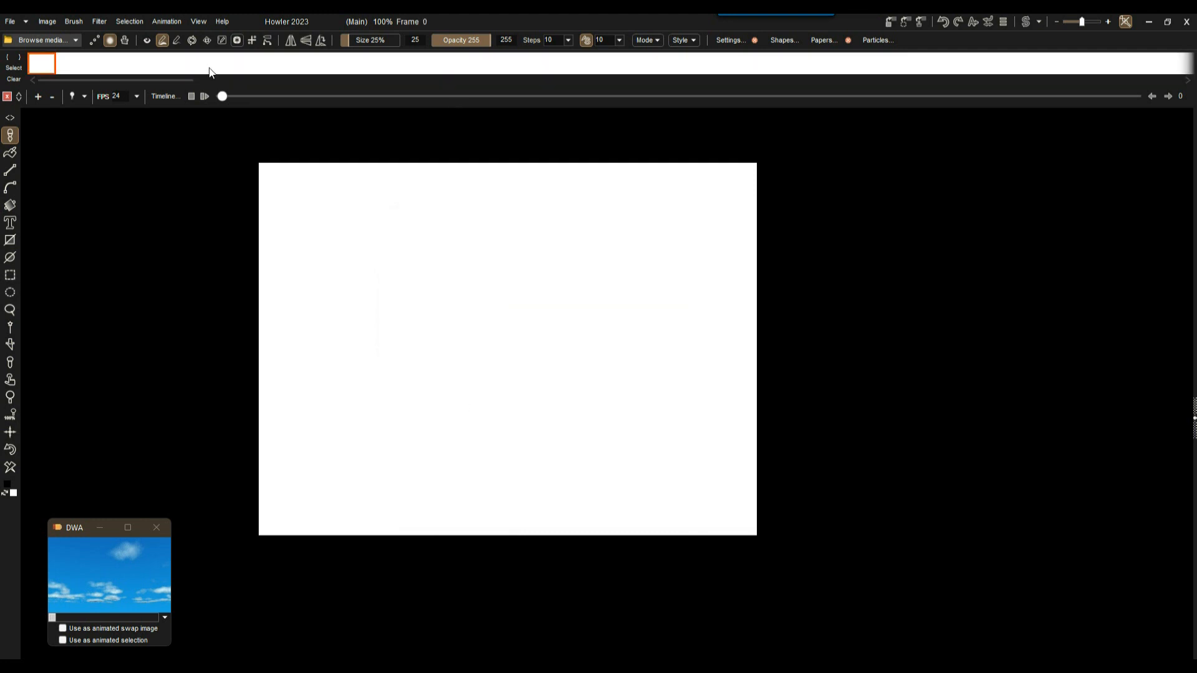
{"action": "left_click", "coordinate": [44, 20]}
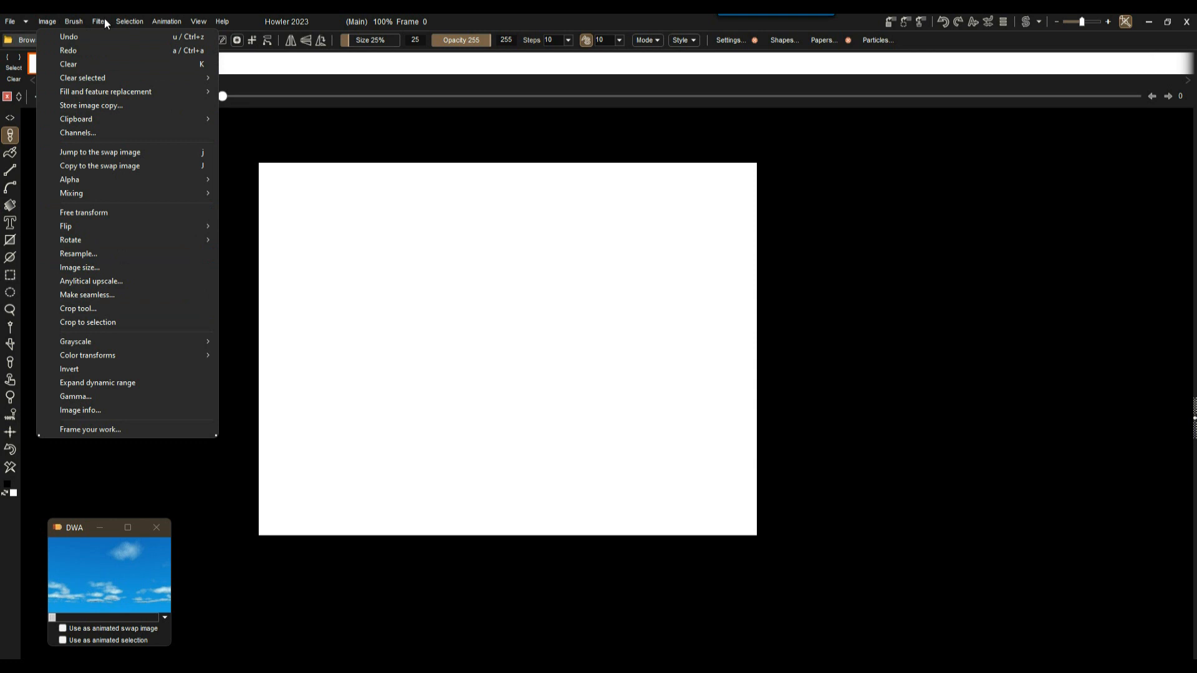
Open the Sky render generator and position its dialog beside the canvas.
{"action": "mouse_move", "coordinate": [101, 21]}
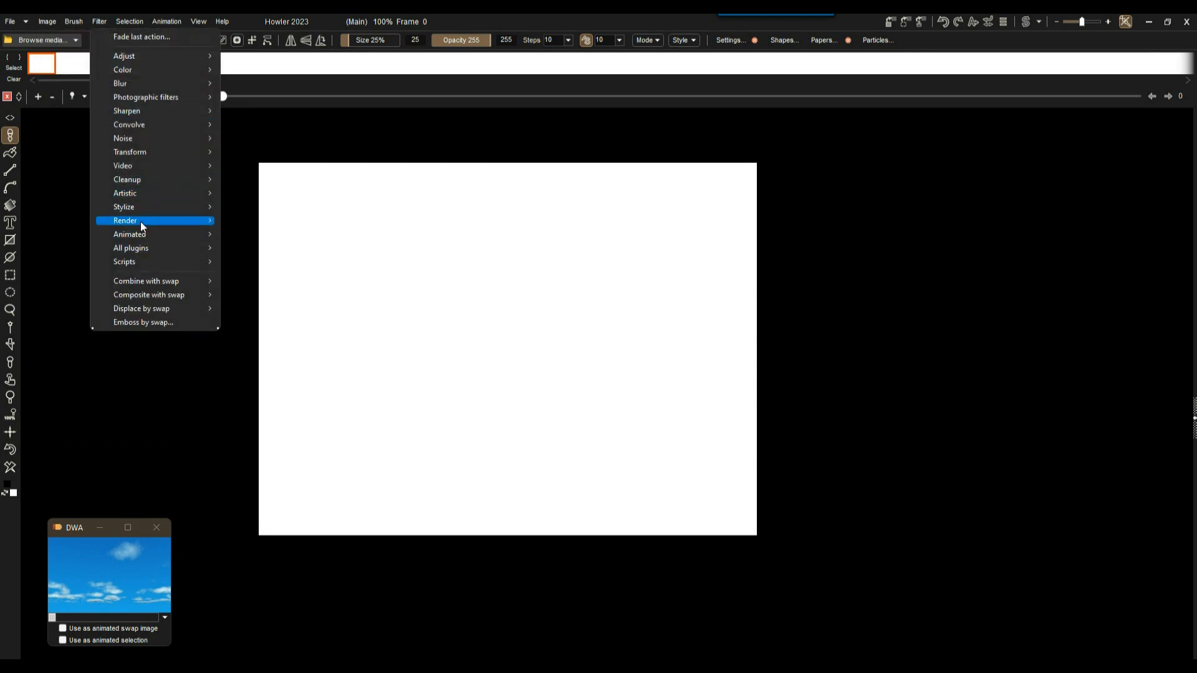
{"action": "mouse_move", "coordinate": [160, 221]}
{"action": "left_click", "coordinate": [293, 275]}
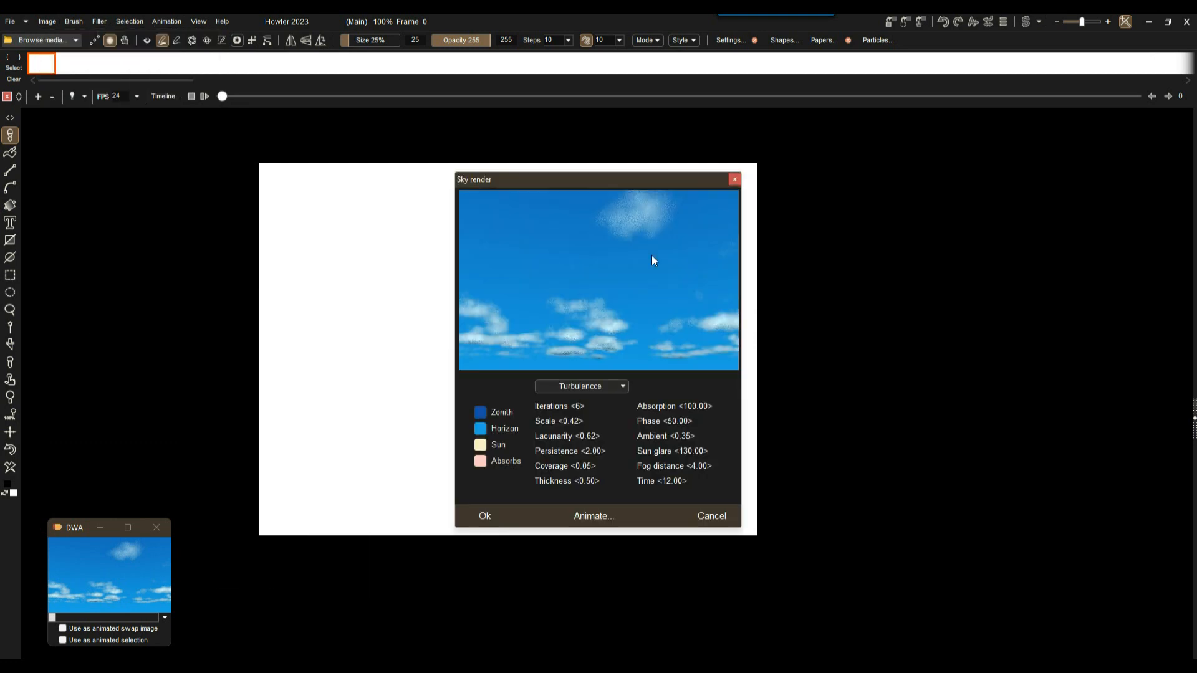
{"action": "left_click_drag", "start_coordinate": [548, 180], "coordinate": [865, 161]}
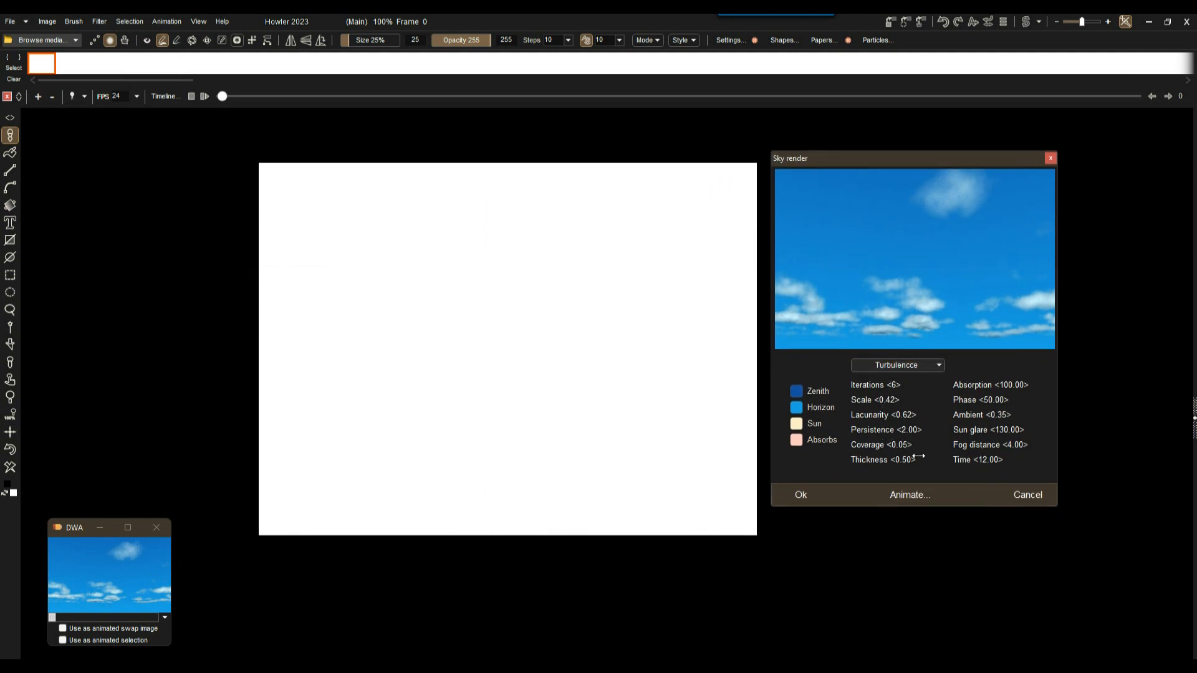
Raise cloud coverage, adjust absorption and shift Time to 18.00.
{"action": "left_click_drag", "start_coordinate": [896, 447], "coordinate": [917, 459]}
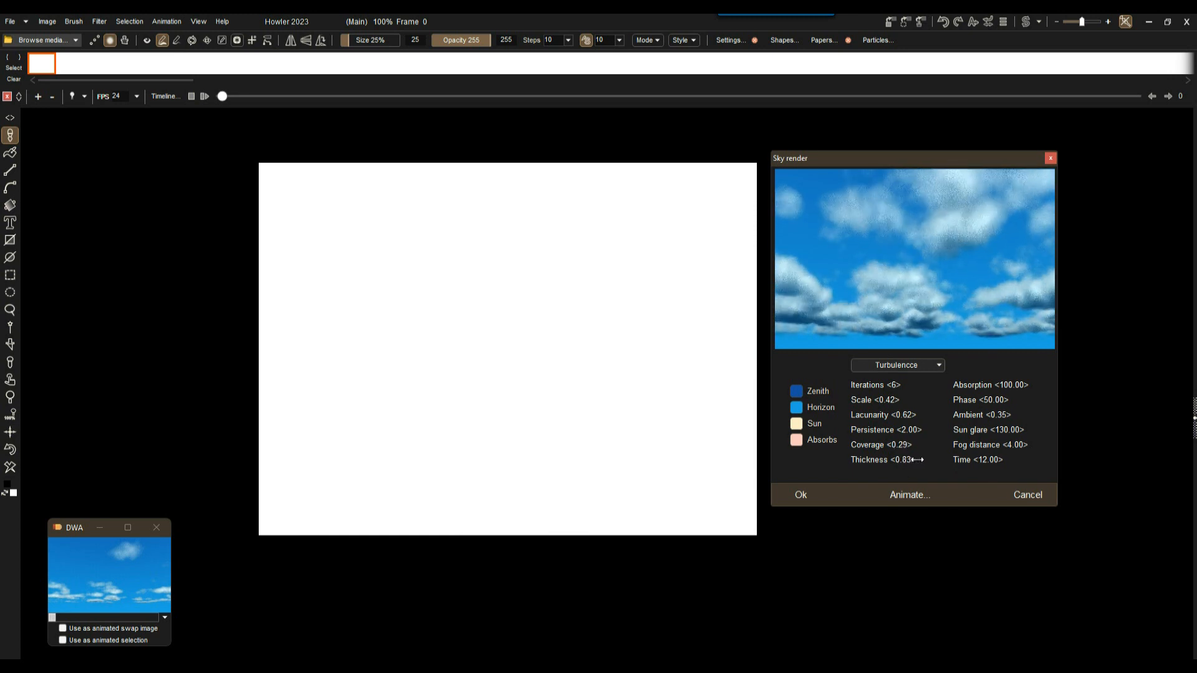
{"action": "left_click_drag", "start_coordinate": [964, 384], "coordinate": [1001, 400]}
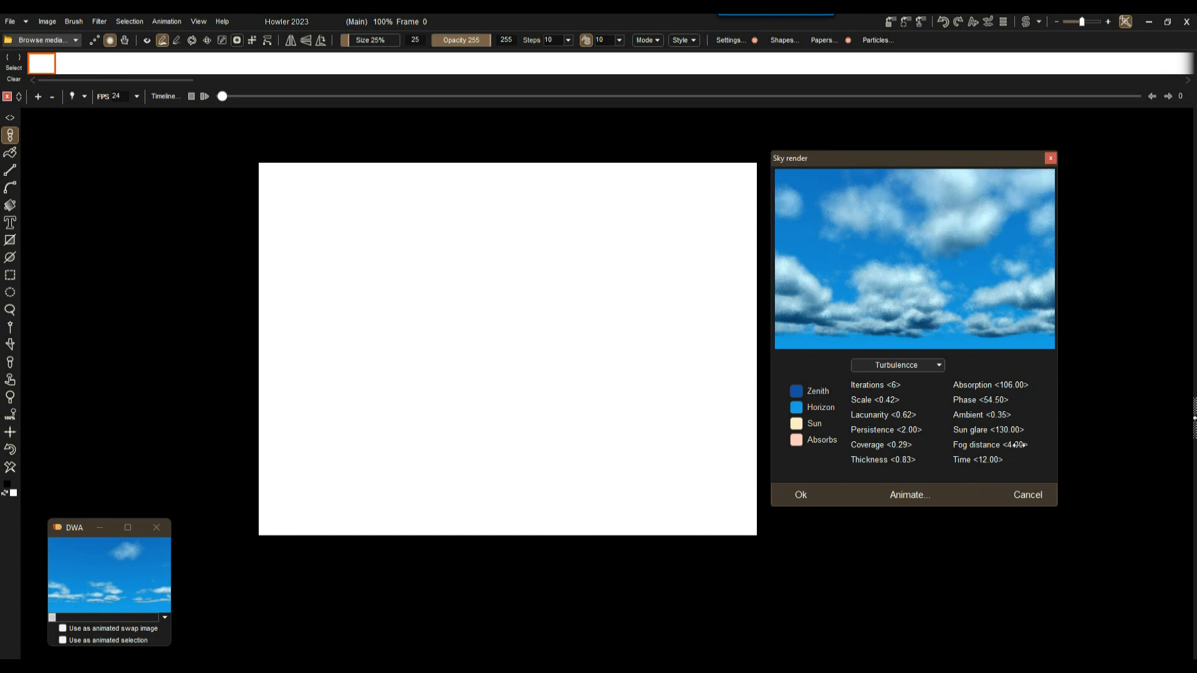
{"action": "left_click_drag", "start_coordinate": [994, 476], "coordinate": [1194, 431]}
Set Sun glare to 932.50, Time to 18.60 and Fog distance to 11.65.
{"action": "left_click_drag", "start_coordinate": [1000, 430], "coordinate": [1144, 441]}
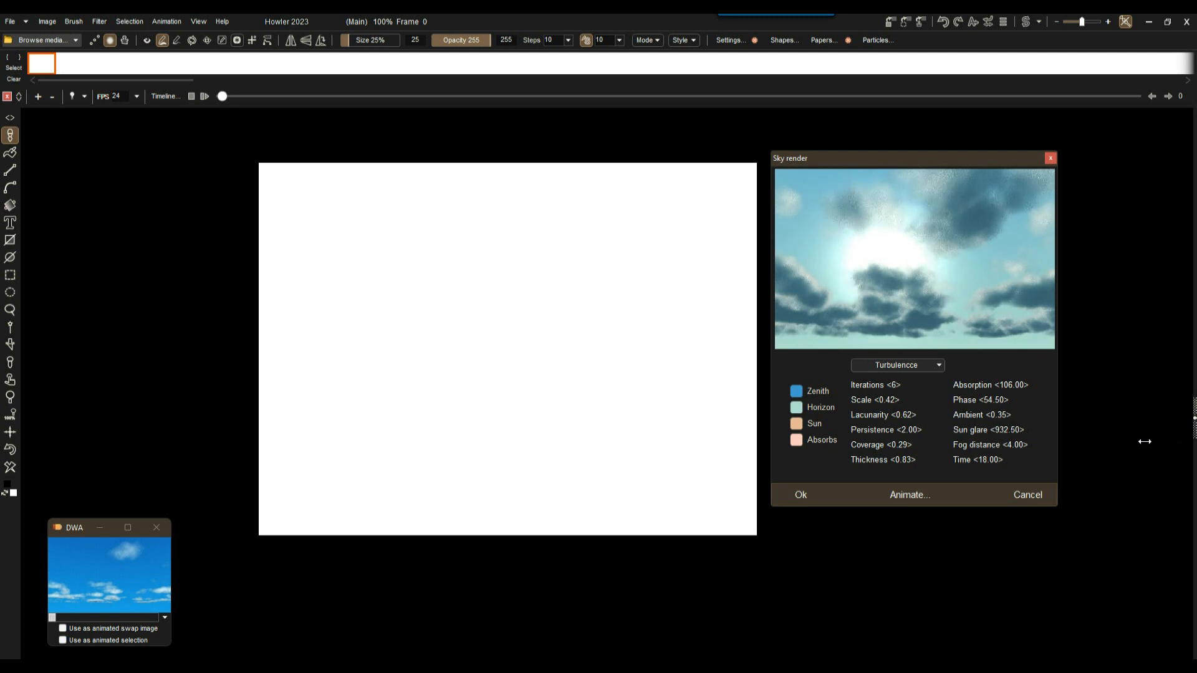
{"action": "left_click_drag", "start_coordinate": [1000, 455], "coordinate": [986, 461]}
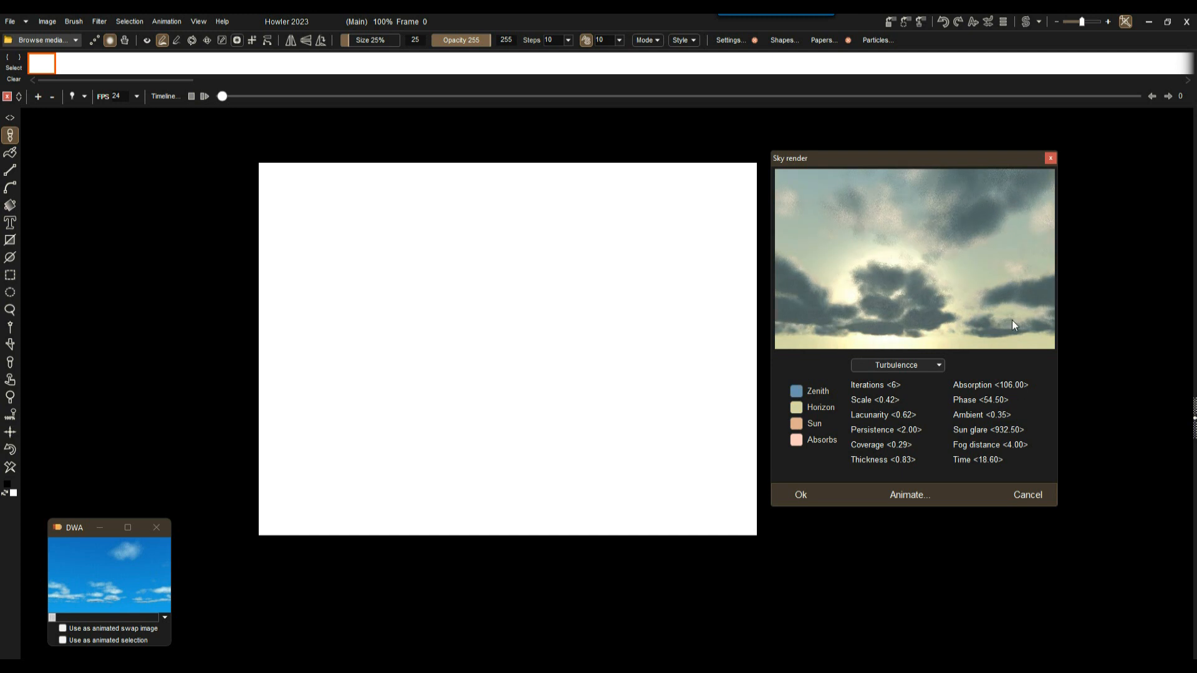
{"action": "left_click_drag", "start_coordinate": [981, 445], "coordinate": [1049, 428]}
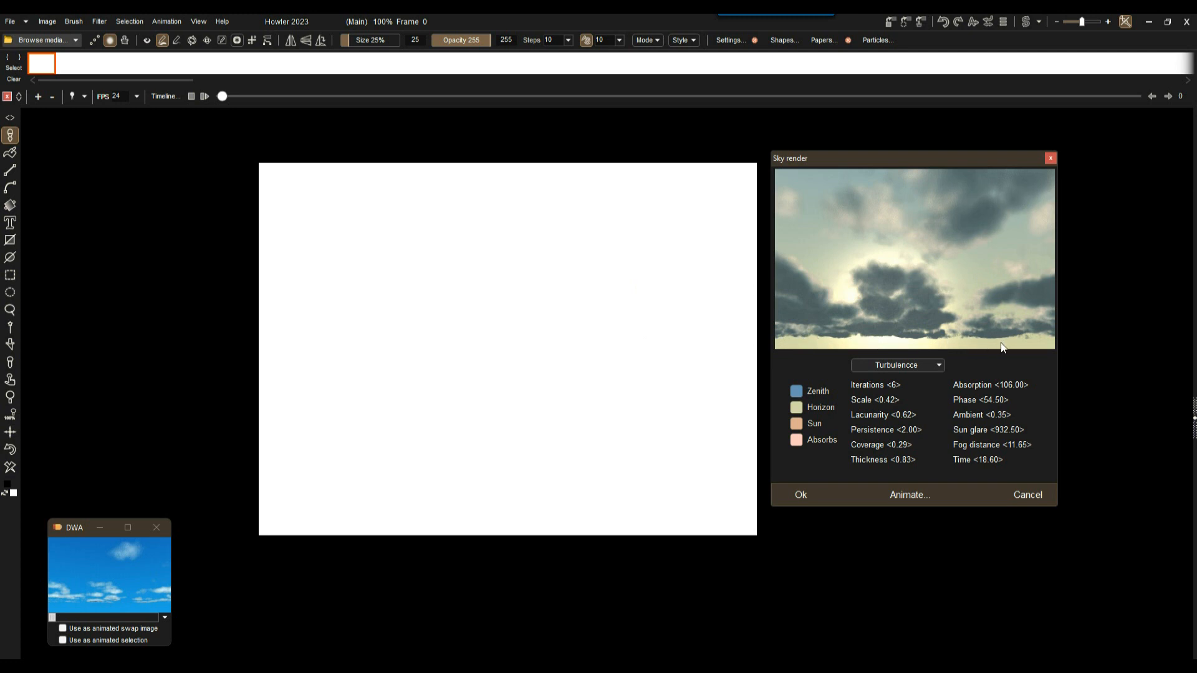
Tilt the preview view, shift the clouds and shrink cloud Scale to 0.36.
{"action": "left_click_drag", "start_coordinate": [907, 237], "coordinate": [907, 245]}
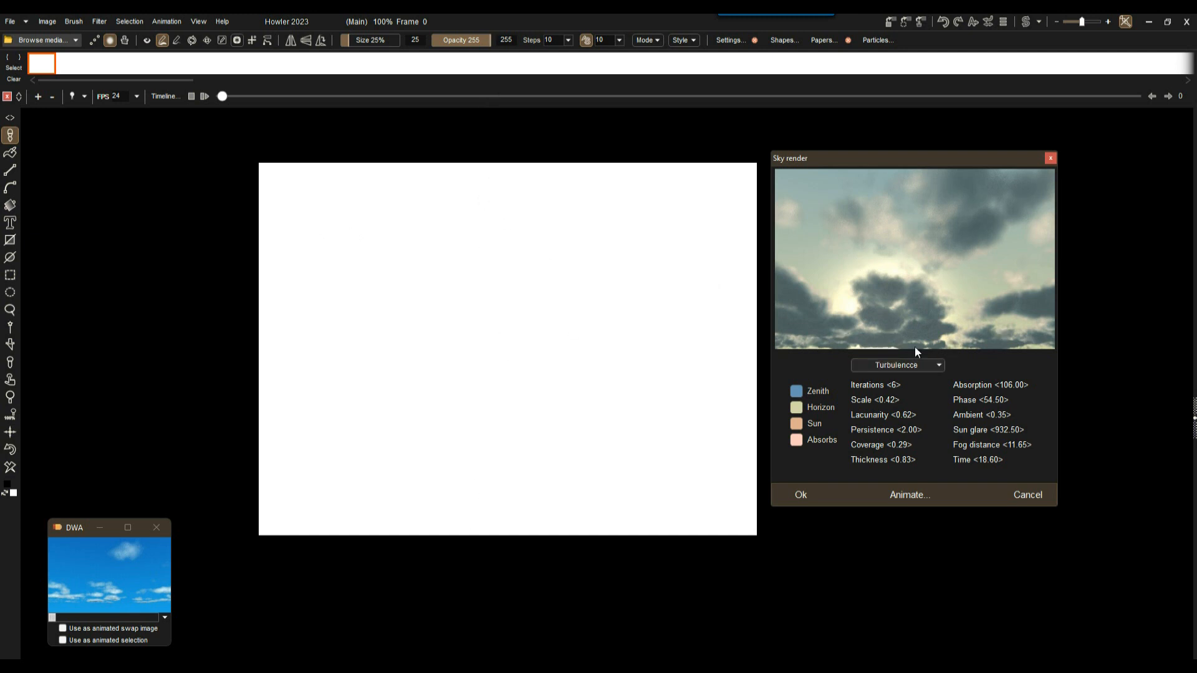
{"action": "left_click_drag", "start_coordinate": [913, 260], "coordinate": [914, 267]}
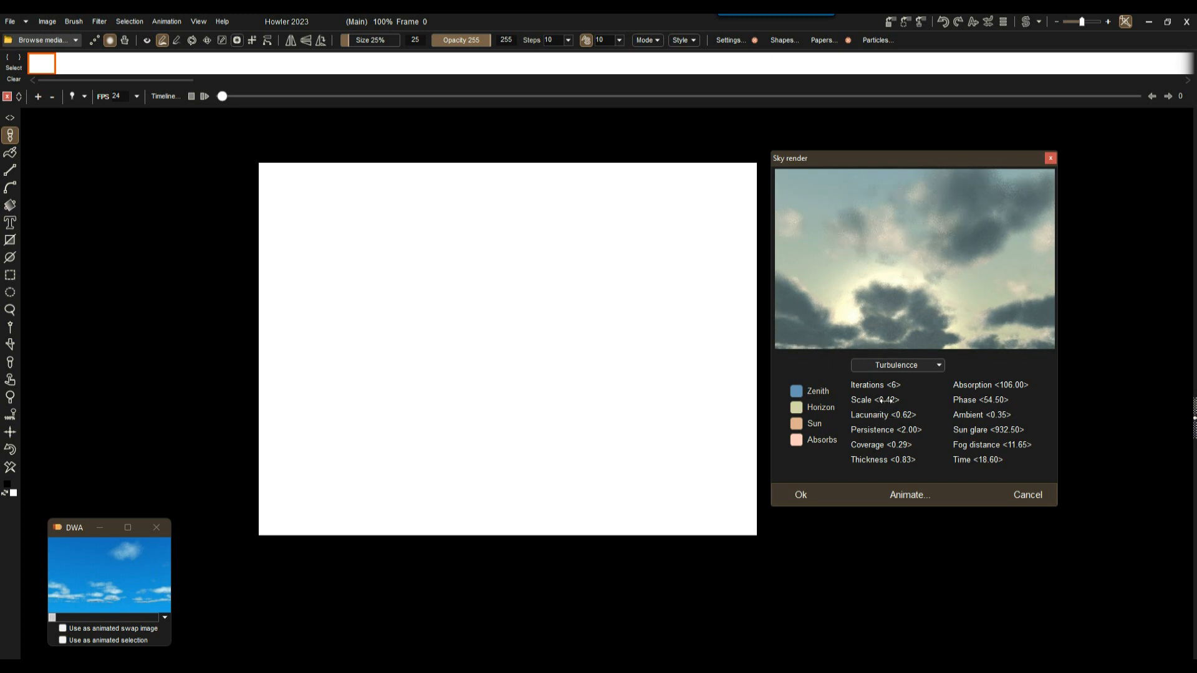
{"action": "left_click_drag", "start_coordinate": [883, 400], "coordinate": [893, 386]}
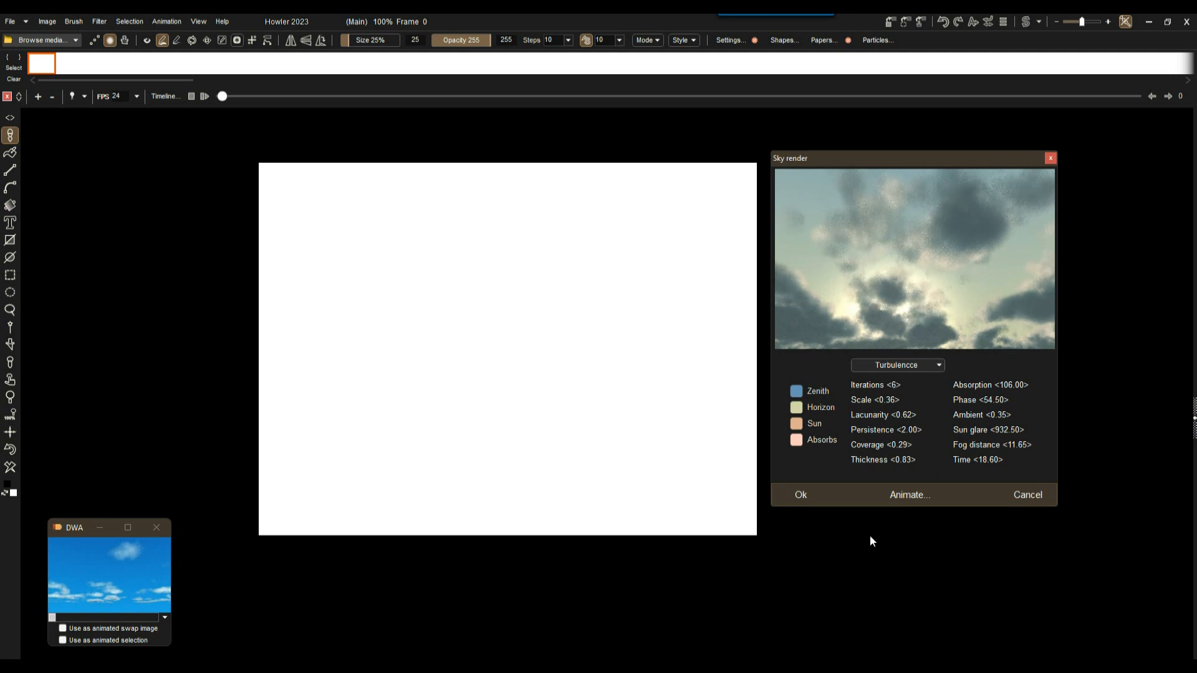
In Animate clouds, set ending Time 16.95, coverage 0.11 and thickness 0.73.
{"action": "left_click", "coordinate": [910, 495]}
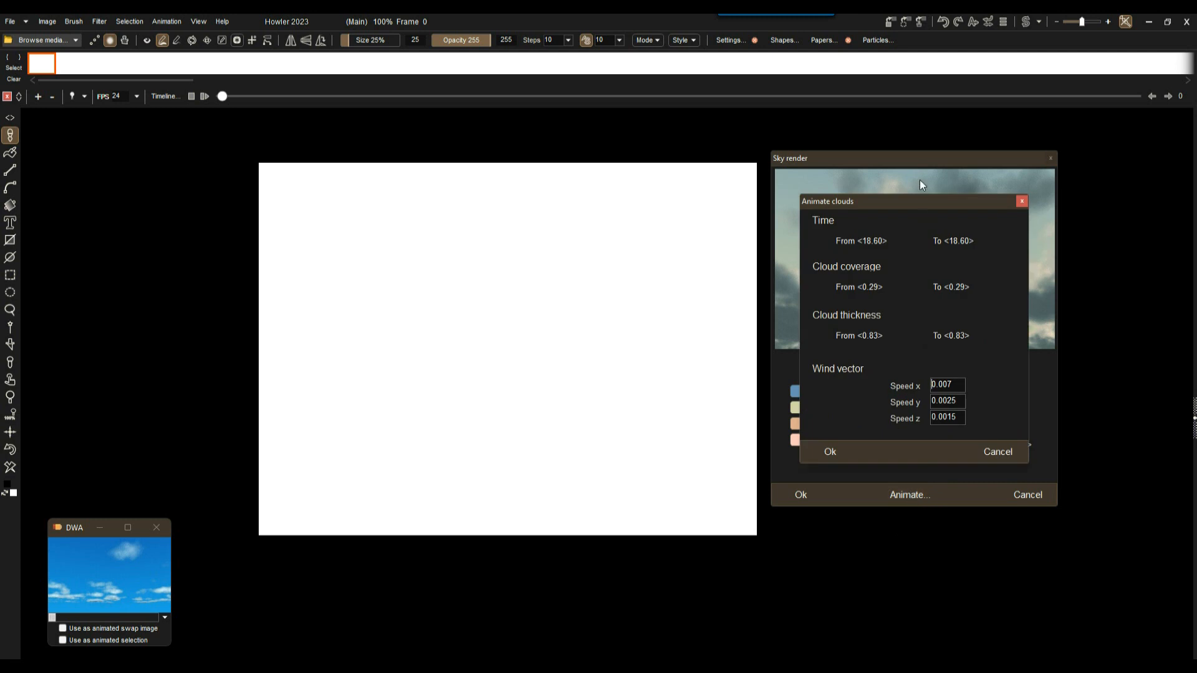
{"action": "left_click_drag", "start_coordinate": [914, 201], "coordinate": [164, 196]}
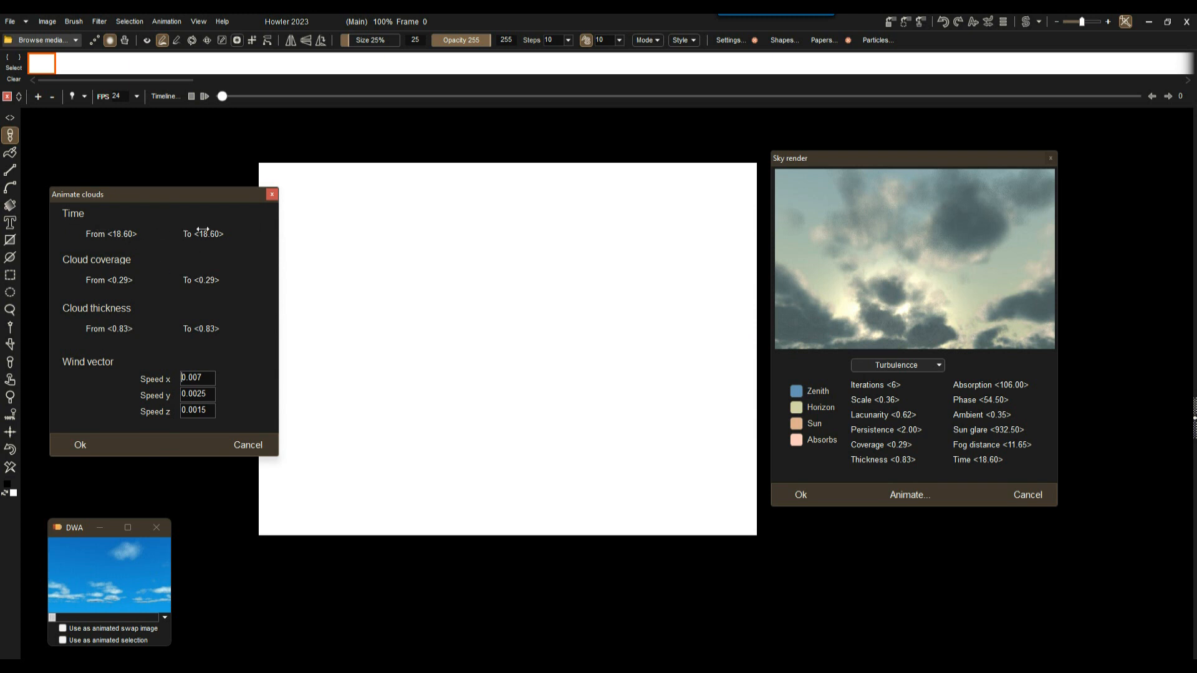
{"action": "left_click_drag", "start_coordinate": [207, 240], "coordinate": [203, 241]}
{"action": "left_click_drag", "start_coordinate": [206, 281], "coordinate": [184, 282]}
{"action": "left_click_drag", "start_coordinate": [186, 328], "coordinate": [171, 329]}
Set wind Speed x to 0.000 and Speed z to 0.004.
{"action": "key", "text": "BackSpace"}
{"action": "type", "text": "0"}
{"action": "left_click_drag", "start_coordinate": [198, 410], "coordinate": [207, 410]}
Confirm Animate clouds to render the dusk sky animation frames.
{"action": "left_click", "coordinate": [84, 444]}
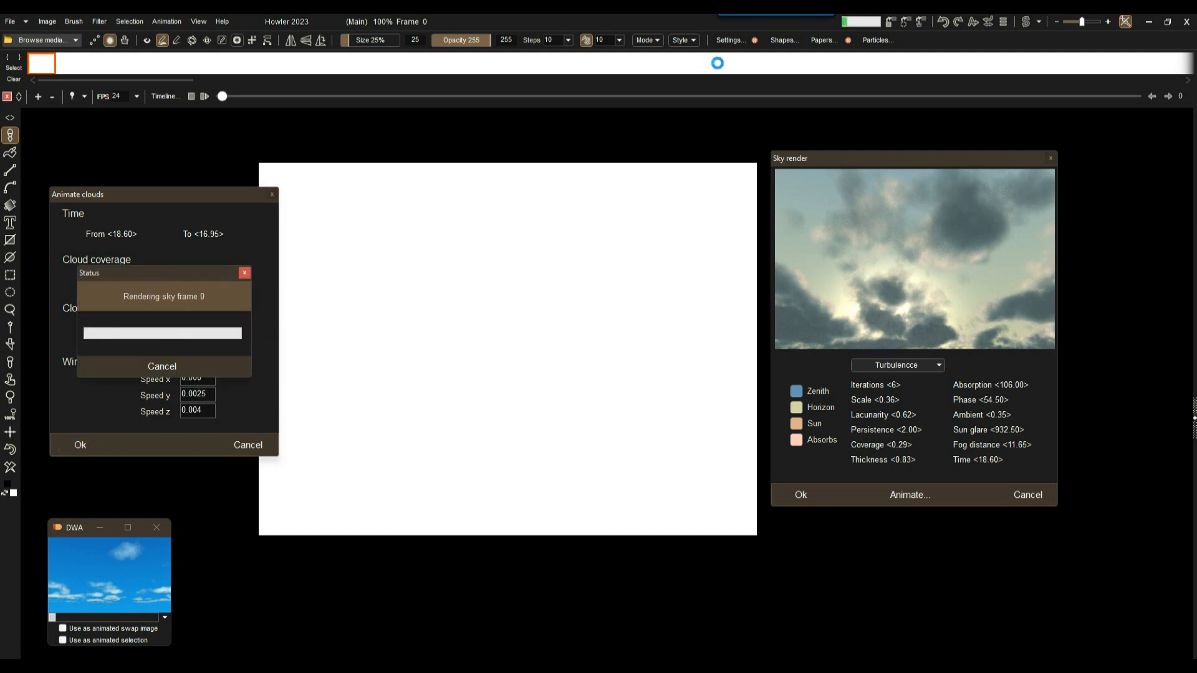